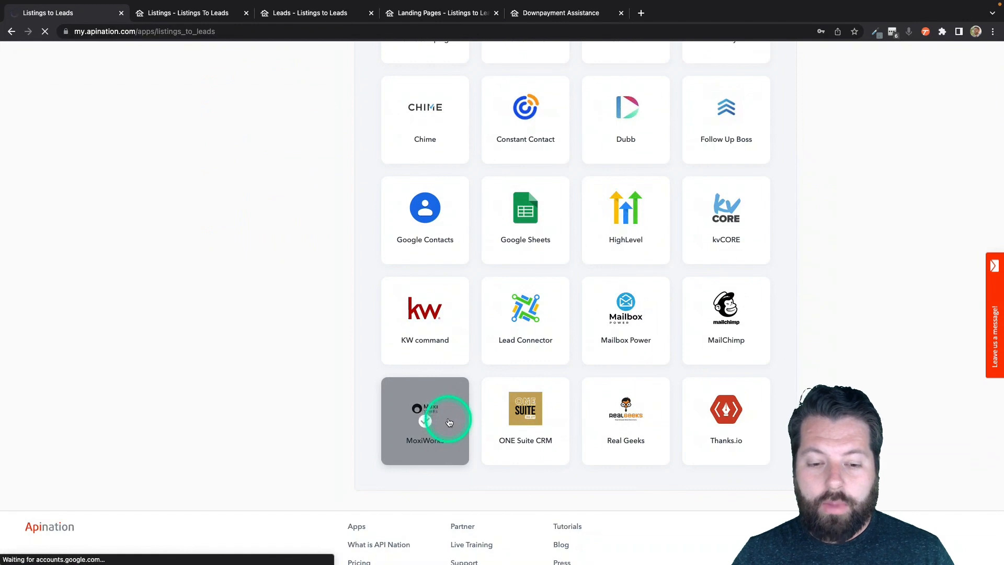
- Choose MoxiWorks as the app paired with Listings to Leads and activate the "Listings to Leads contacts into Moxi" sync
click(449, 422)
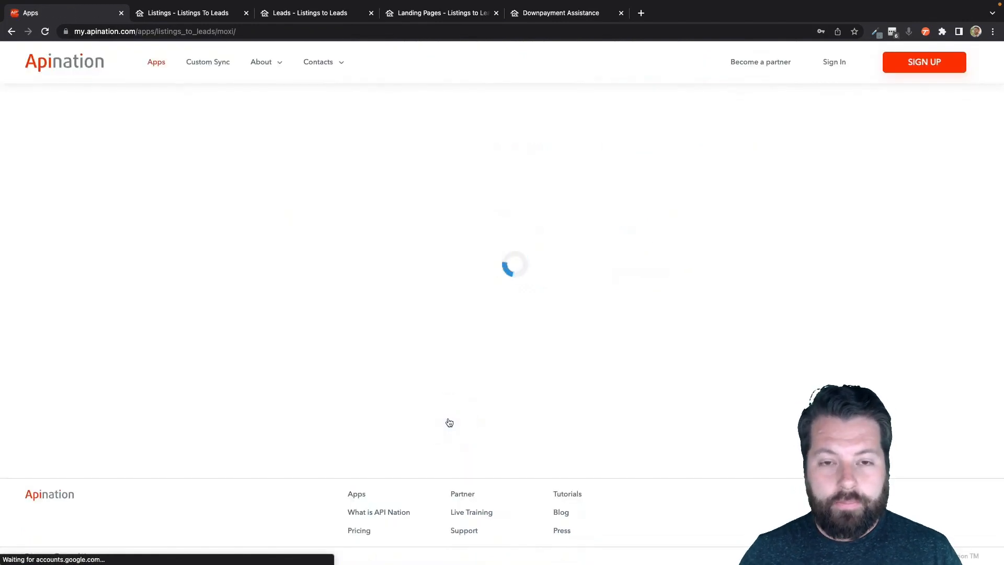
click(449, 422)
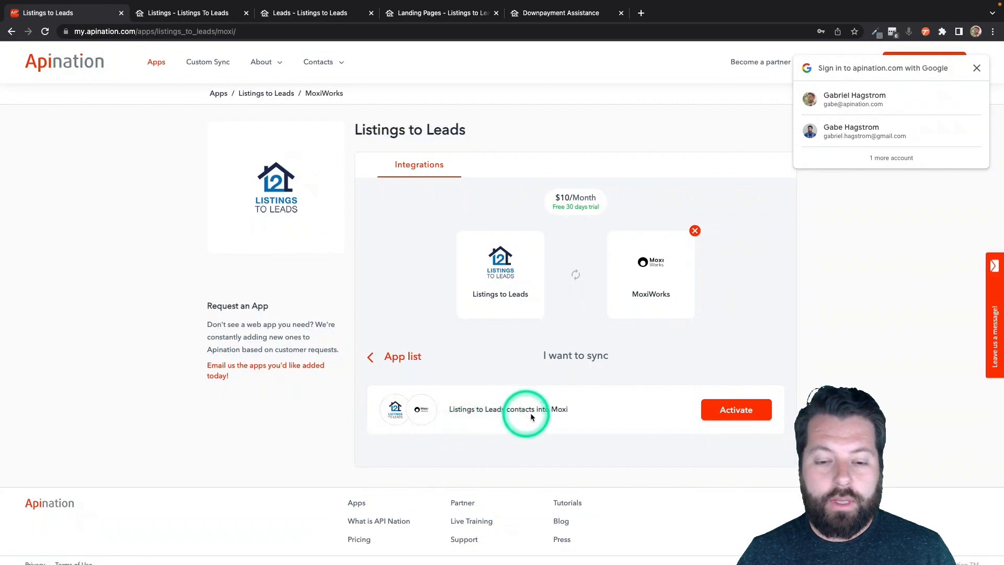
click(727, 410)
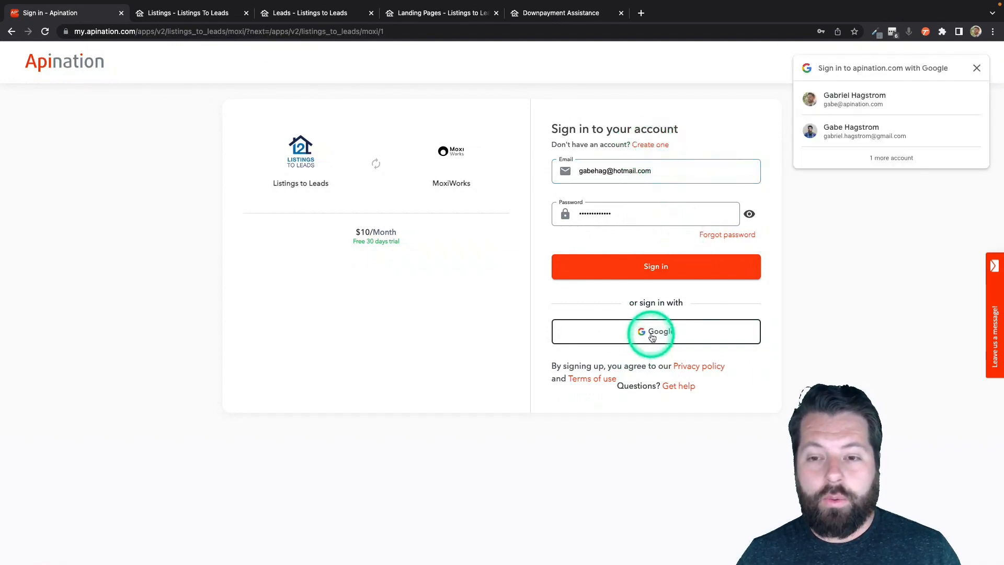
- Sign in to the Apination account with the first listed Google account
click(651, 335)
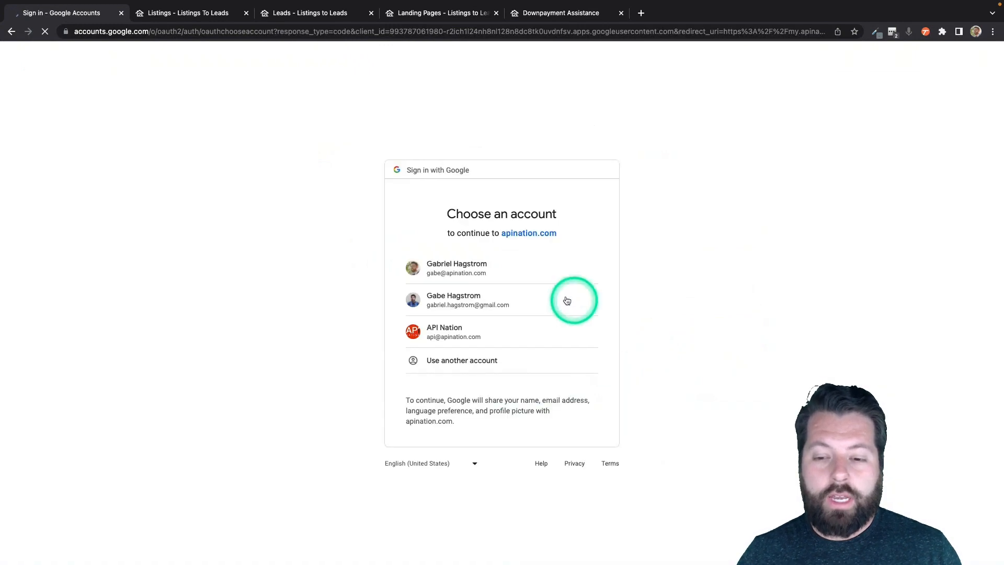
click(538, 267)
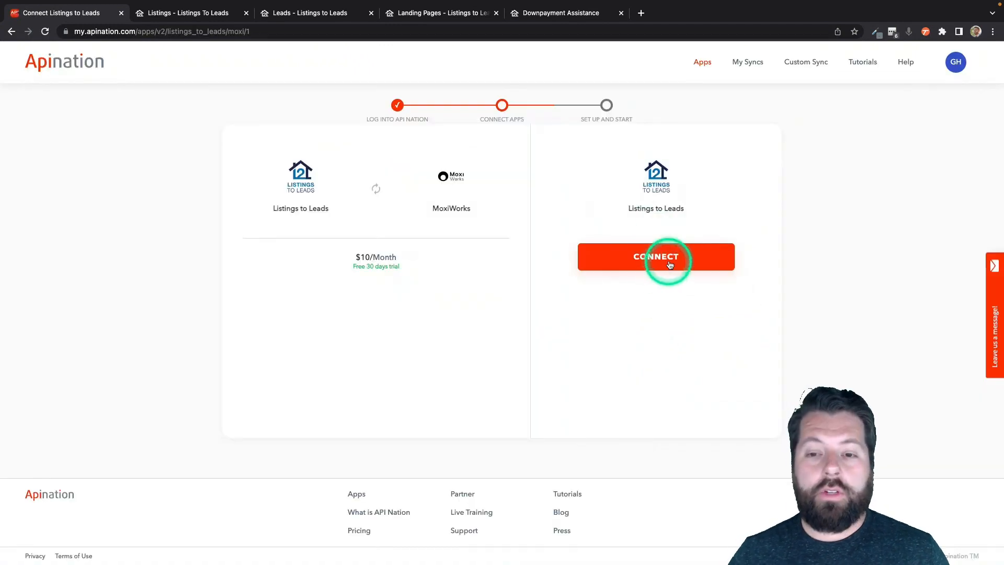
- Connect the Listings to Leads account and select that connection for the sync
click(669, 264)
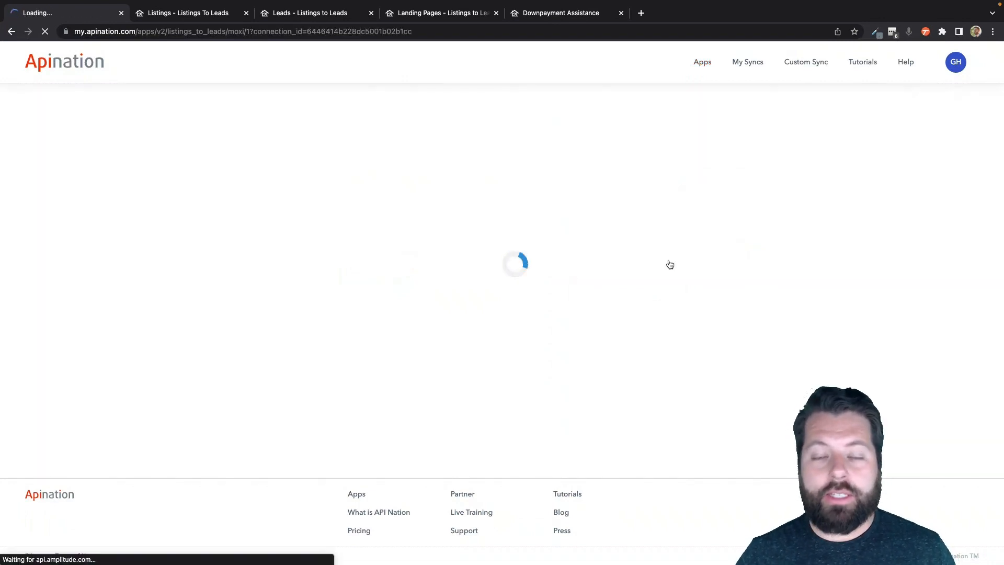
click(529, 242)
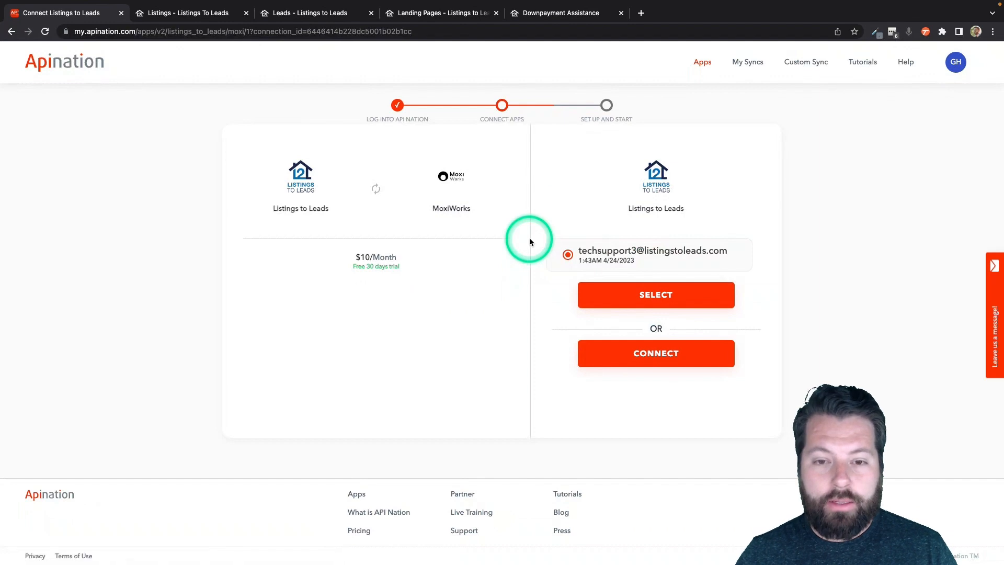
click(600, 255)
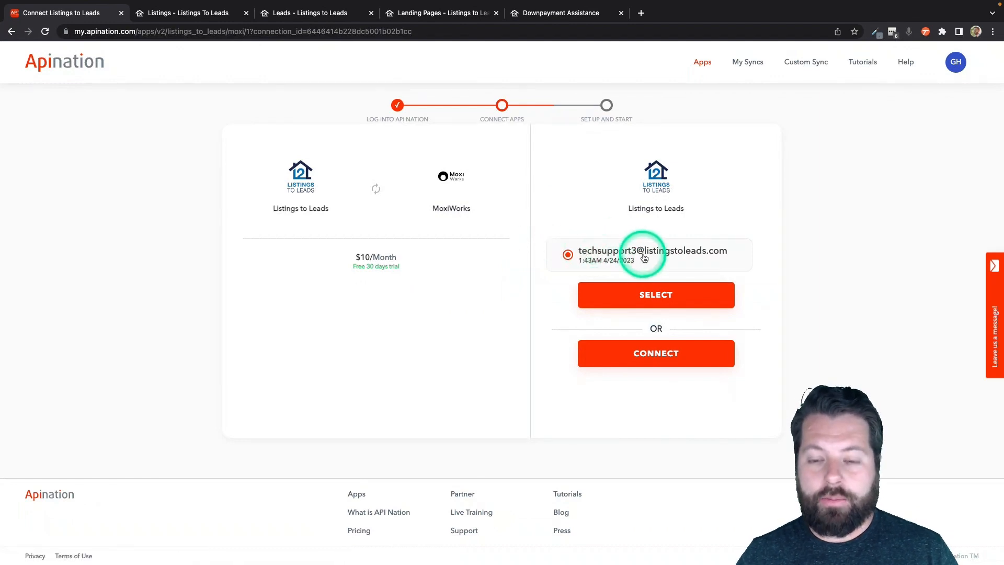
click(626, 301)
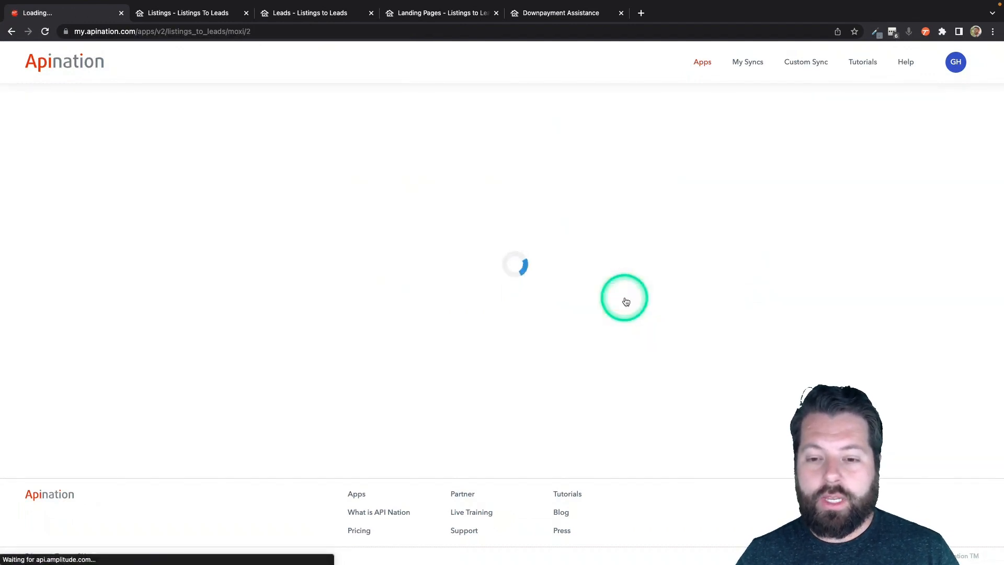
- Connect MoxiWorks to the sync by signing in with the saved username and account password
click(637, 268)
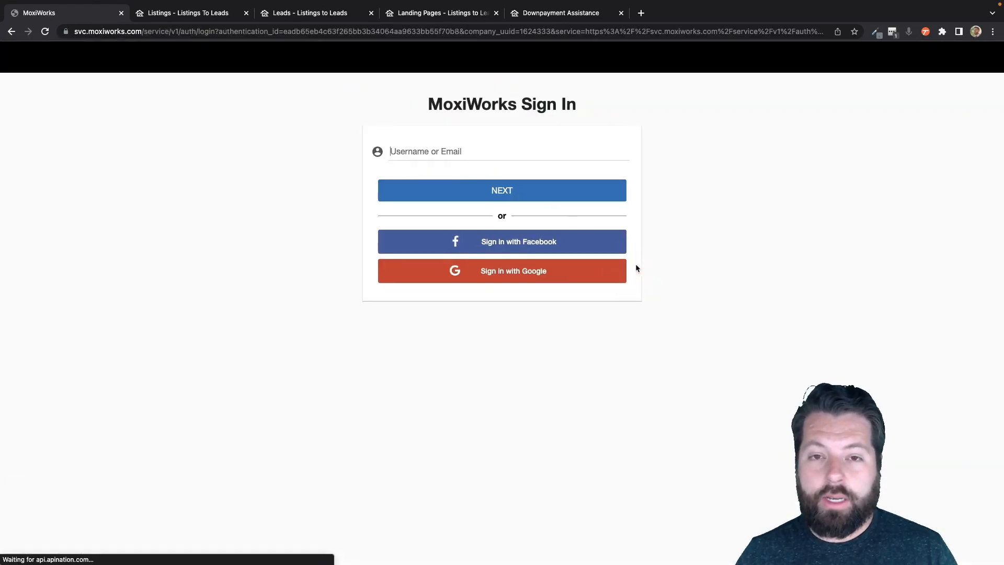
click(891, 31)
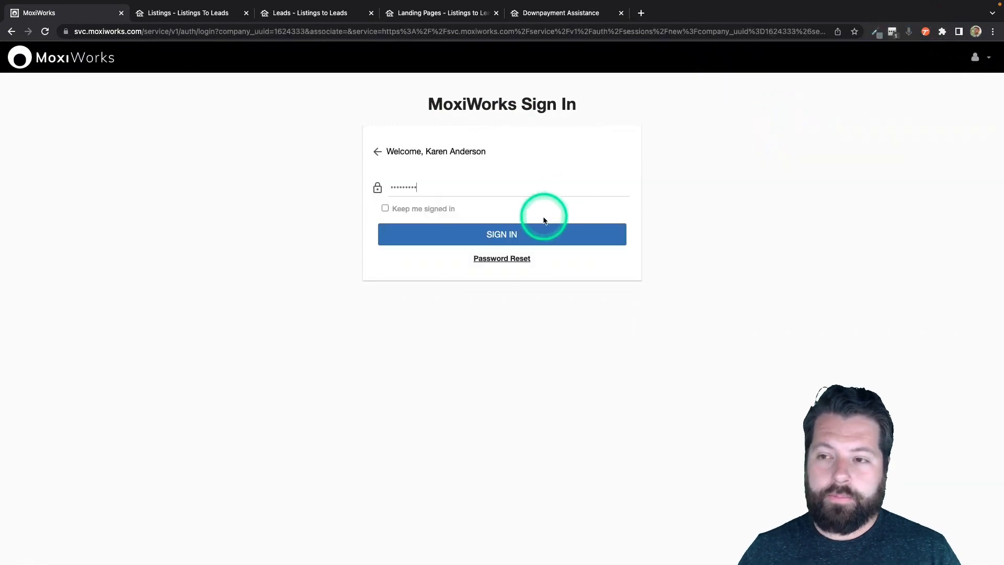
click(535, 233)
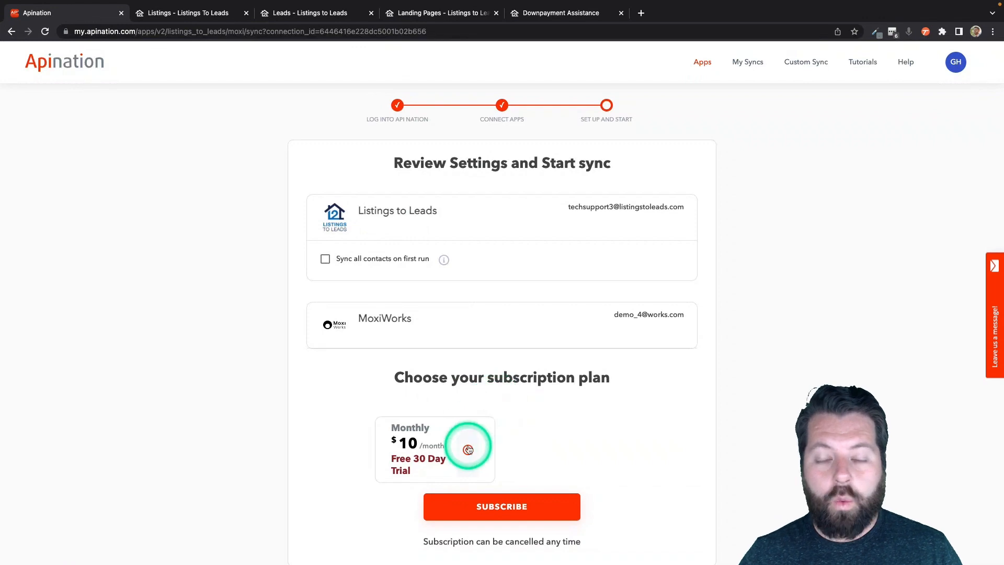
scroll(466, 446, down, 1)
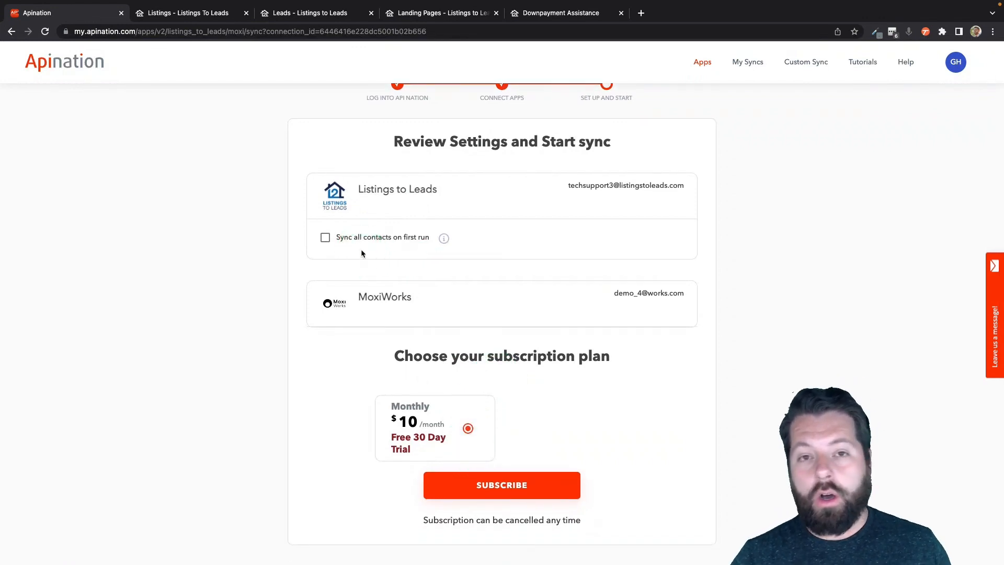
click(338, 238)
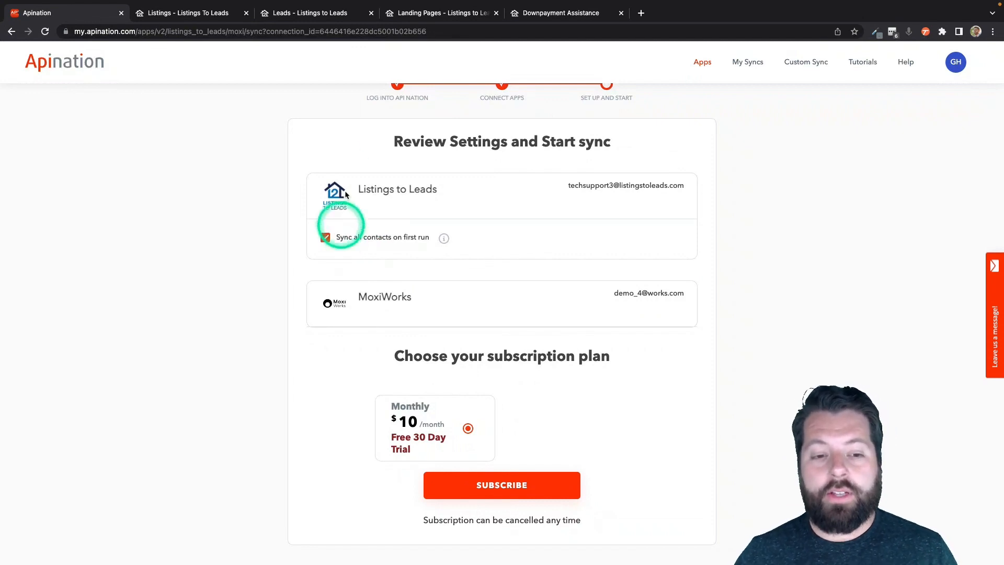
click(314, 13)
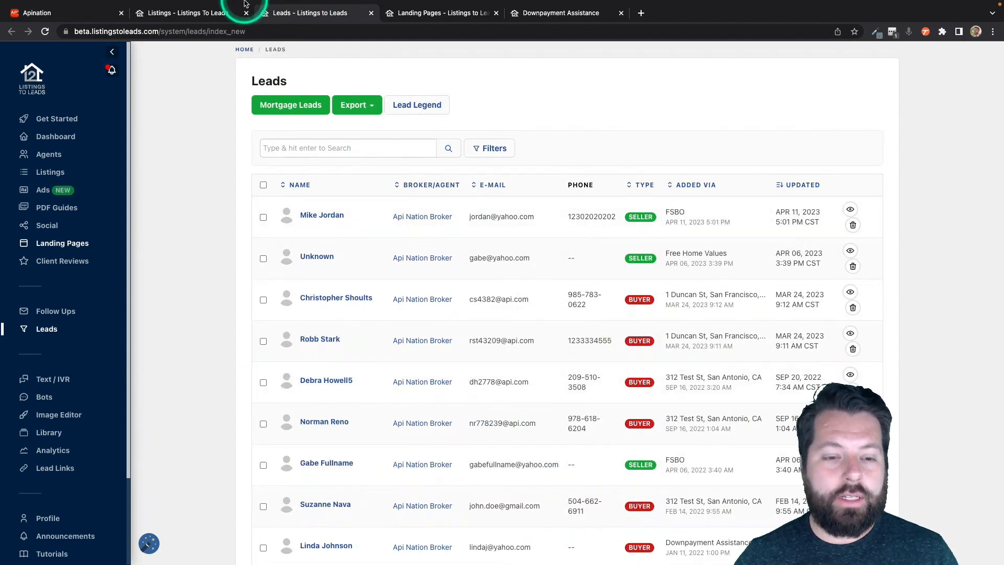
click(42, 12)
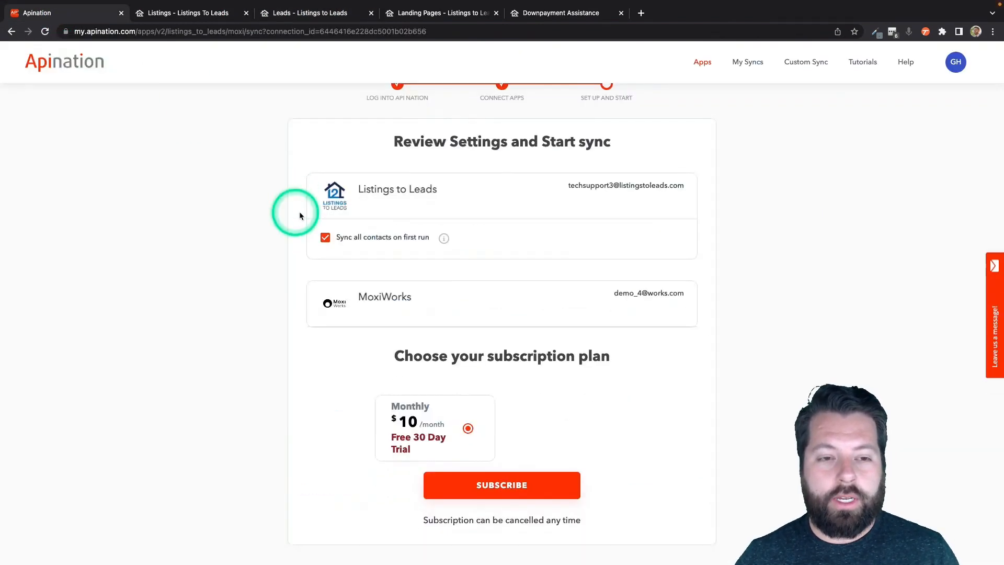
click(325, 238)
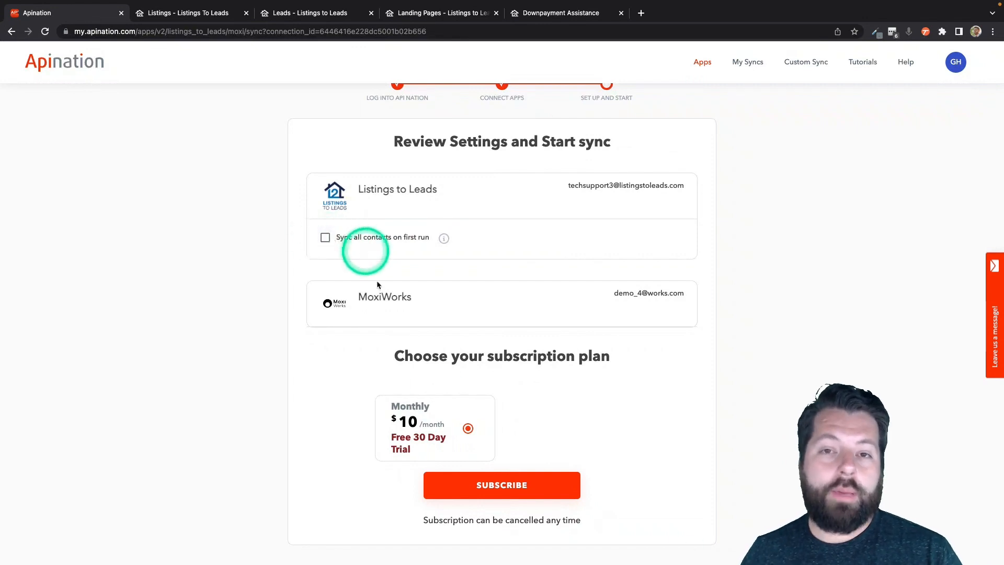
- Subscribe to the $10 monthly plan with the free 30-day trial
click(503, 487)
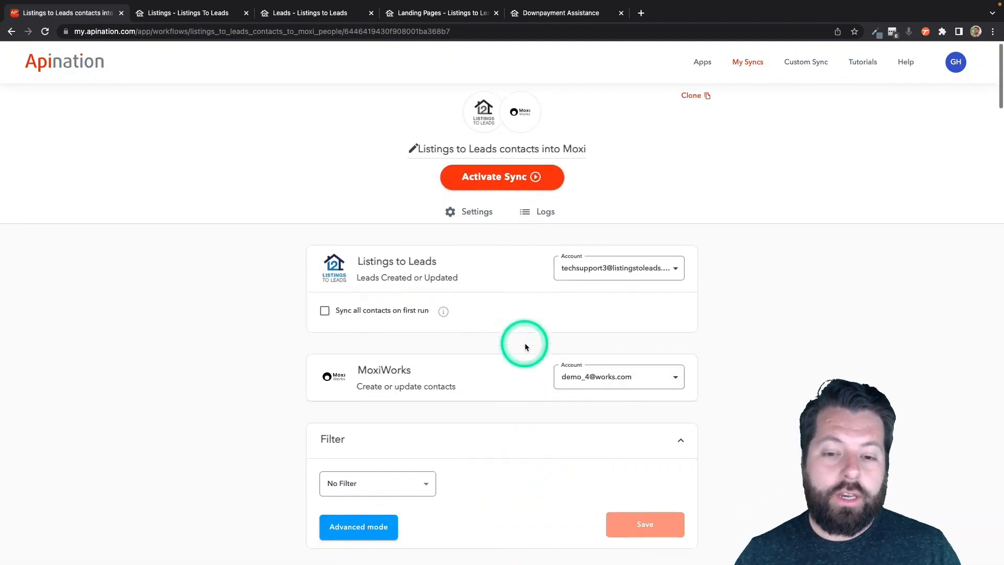
- Filter the sync to contacts whose Type contains "buyer" and save the filter
scroll(525, 343, down, 3)
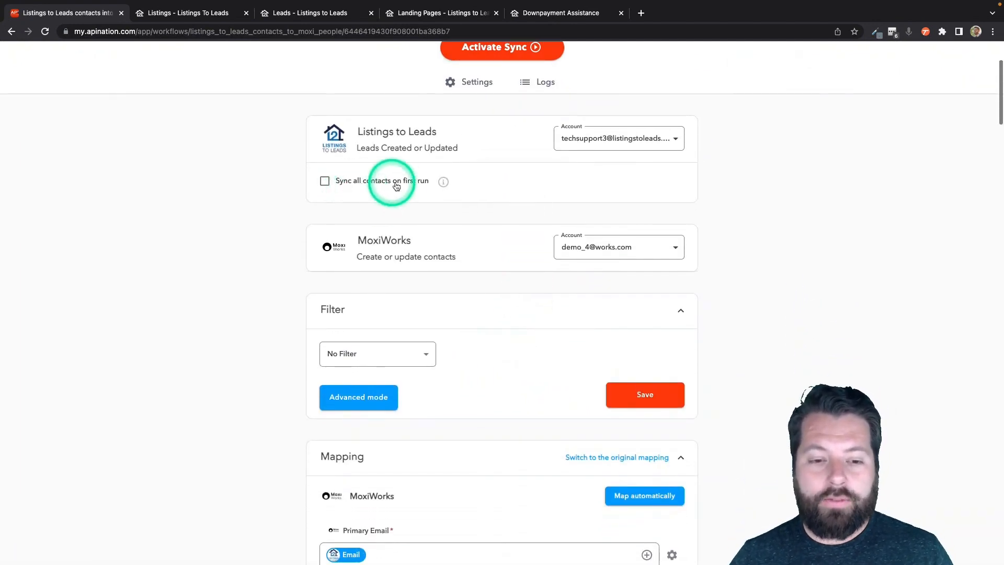
scroll(519, 327, down, 2)
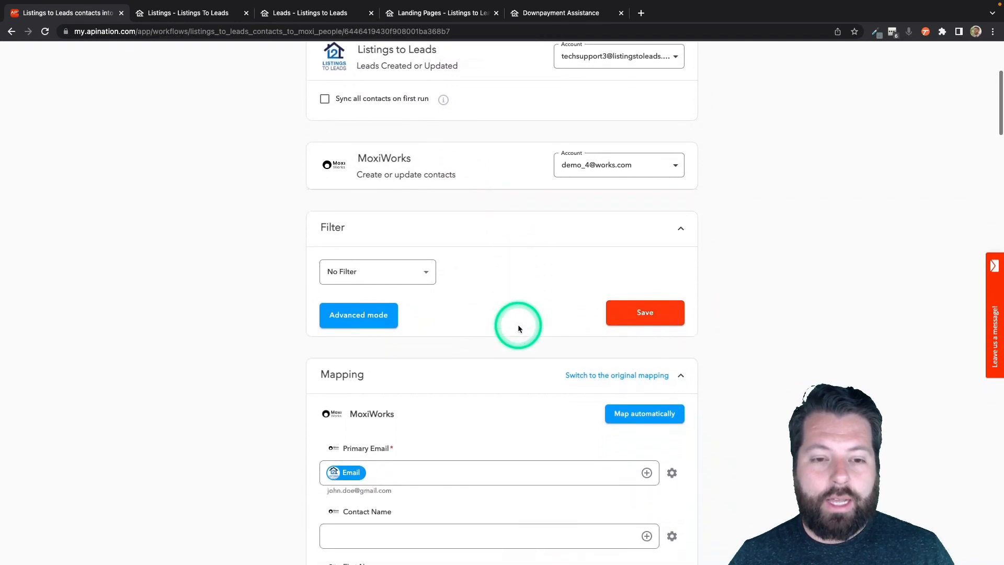
scroll(518, 328, down, 2)
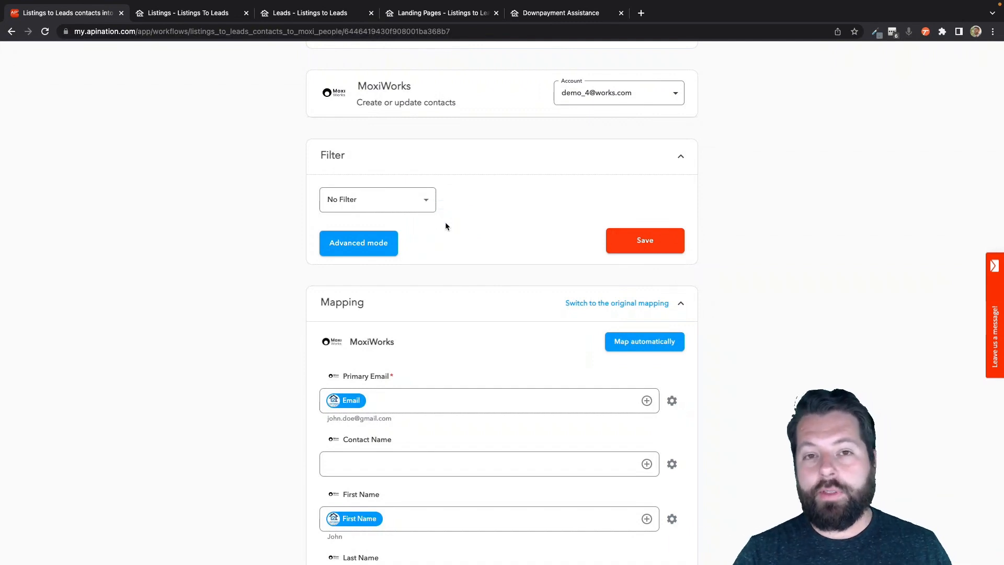
click(421, 206)
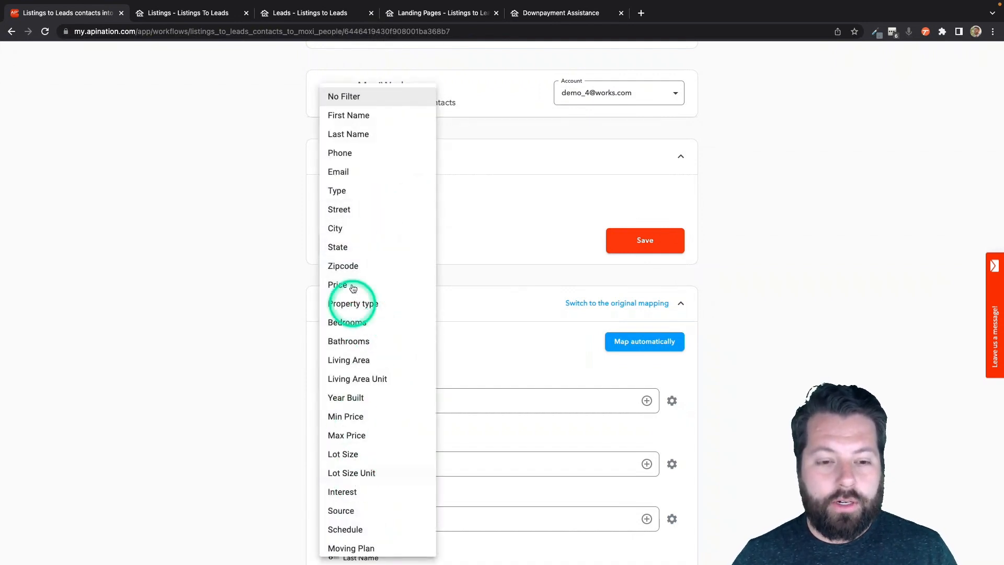
click(352, 194)
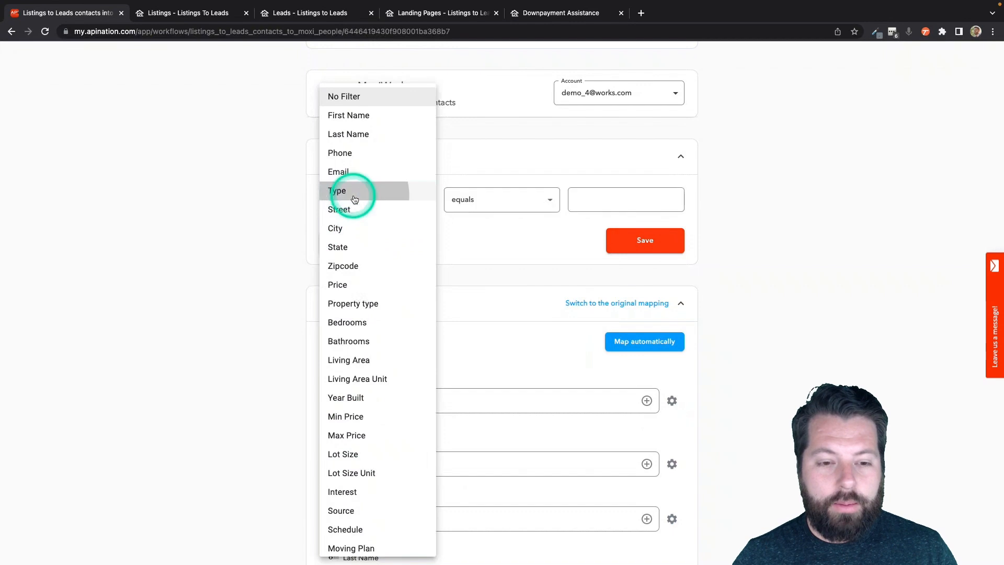
click(538, 211)
click(502, 312)
click(608, 208)
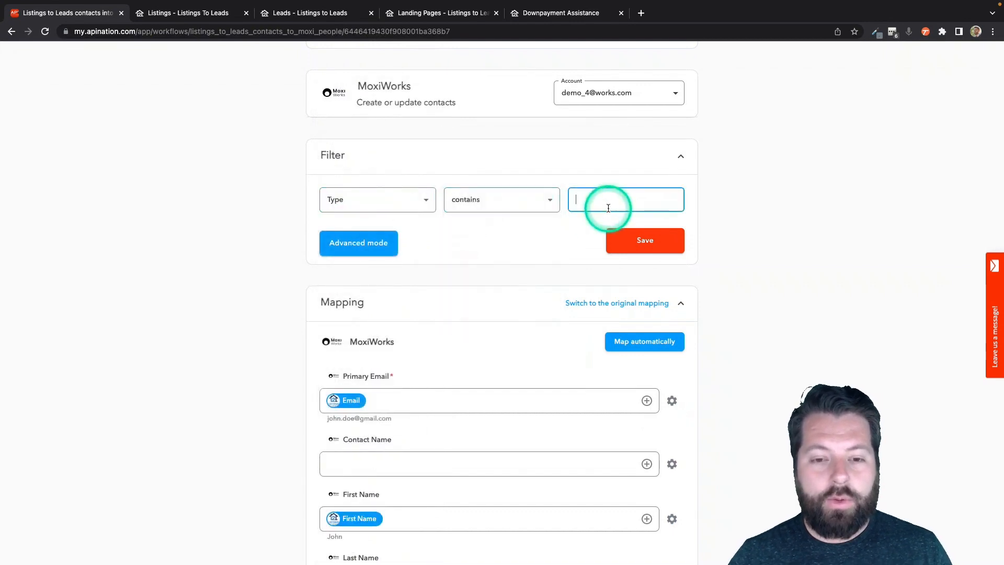
text(buyer)
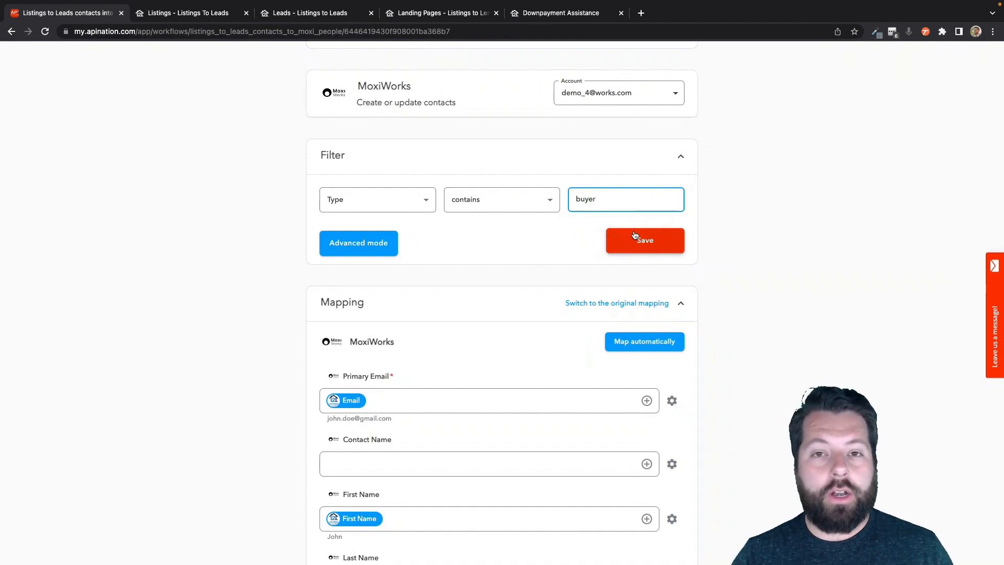
click(643, 238)
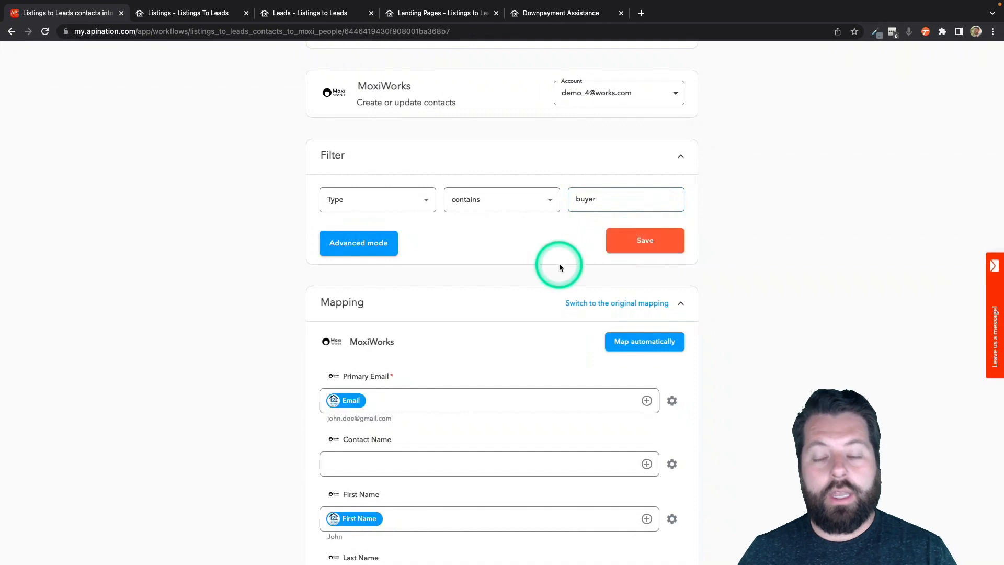
- Set the Groups field in the MoxiWorks mapping to "l2lbuyer"
scroll(560, 263, down, 2)
scroll(559, 267, down, 12)
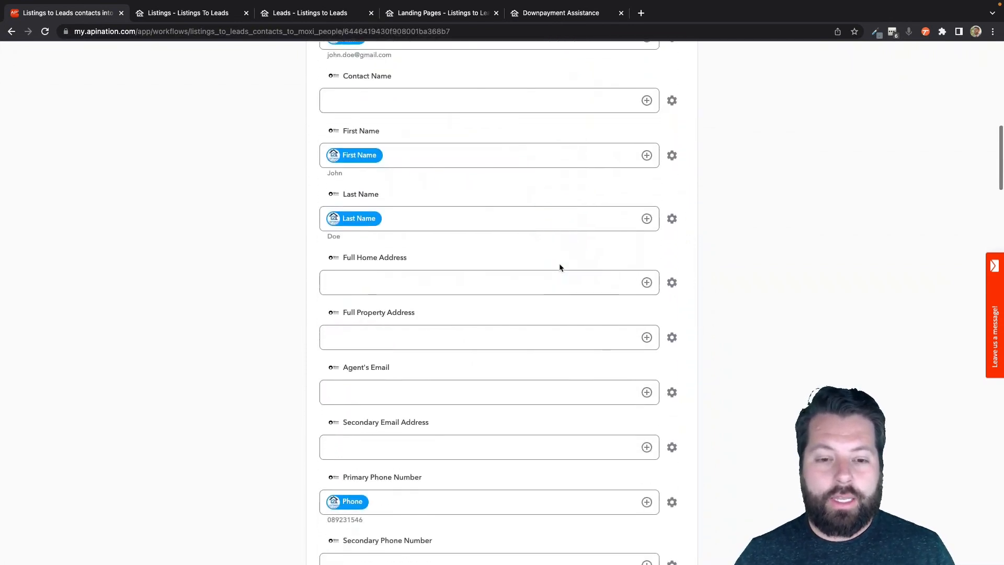
scroll(559, 265, down, 15)
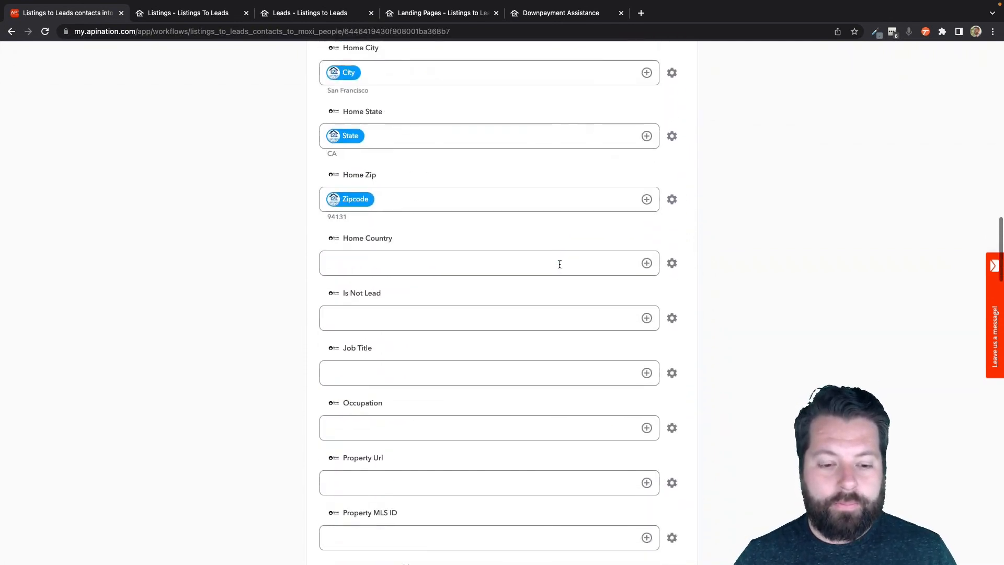
scroll(559, 267, down, 15)
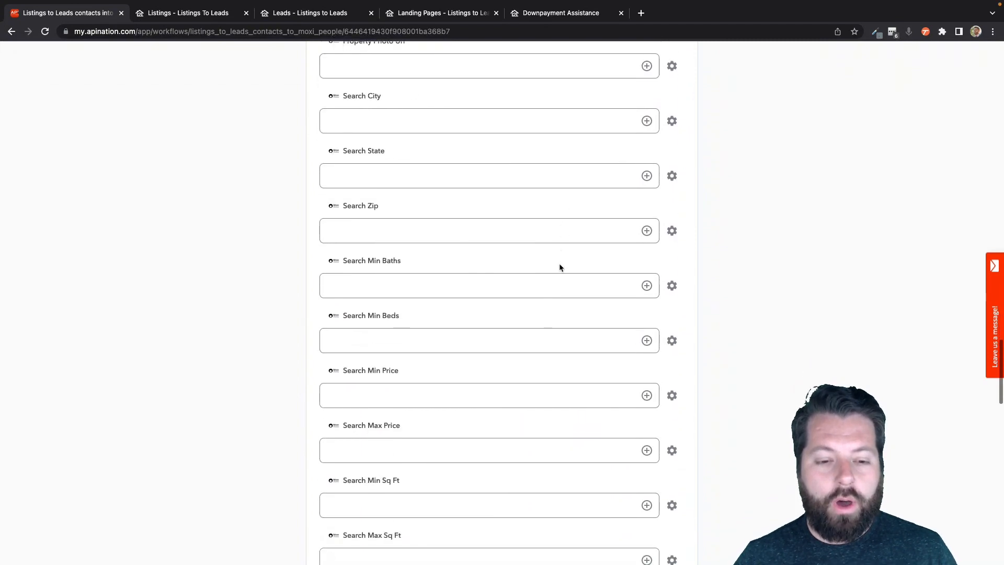
scroll(559, 267, down, 5)
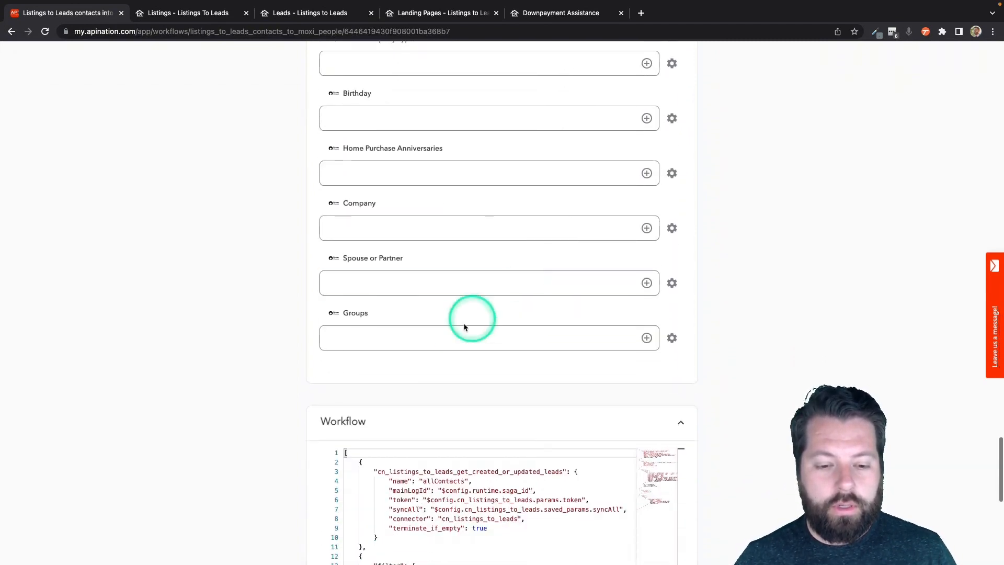
click(445, 339)
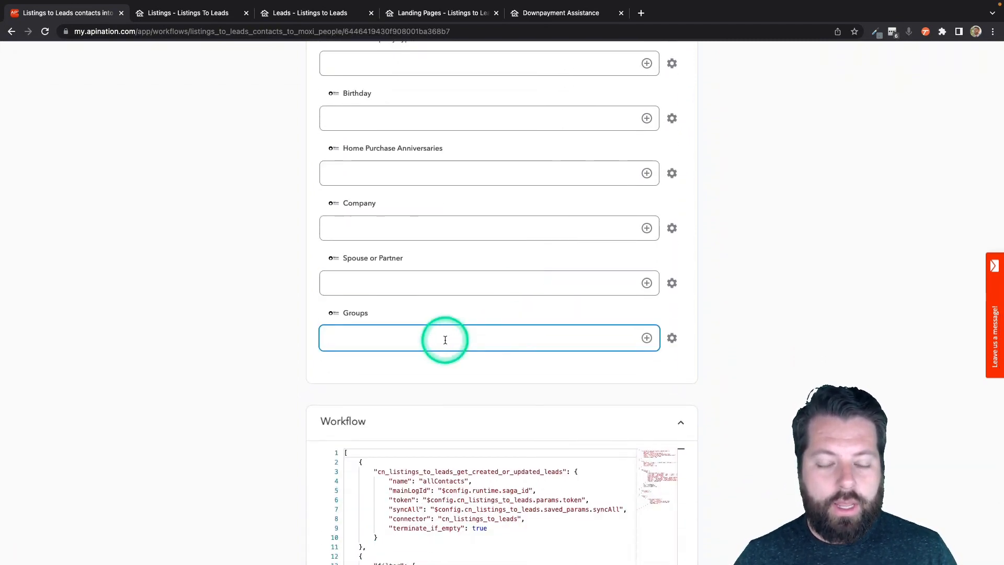
text(|2|)
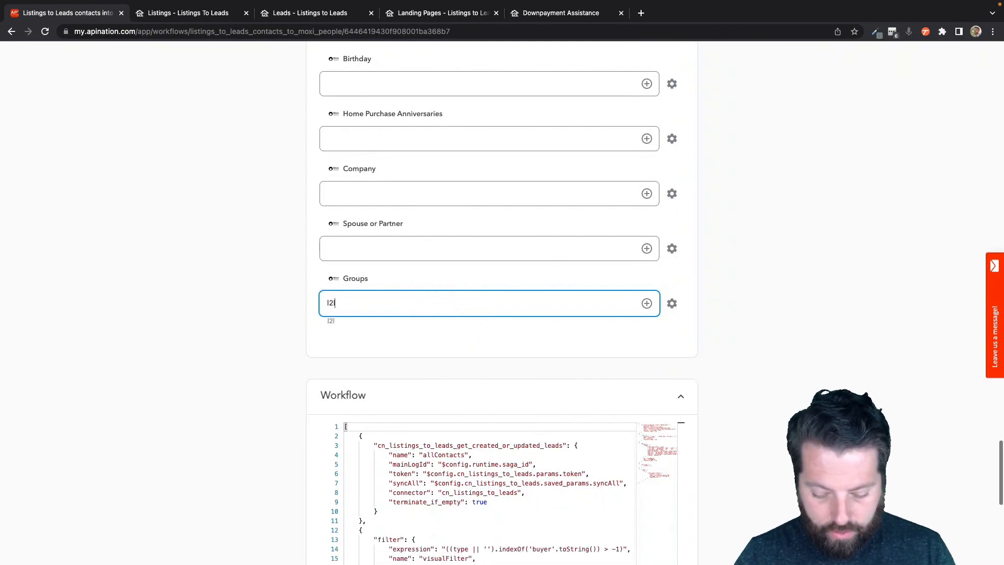
text(buyer)
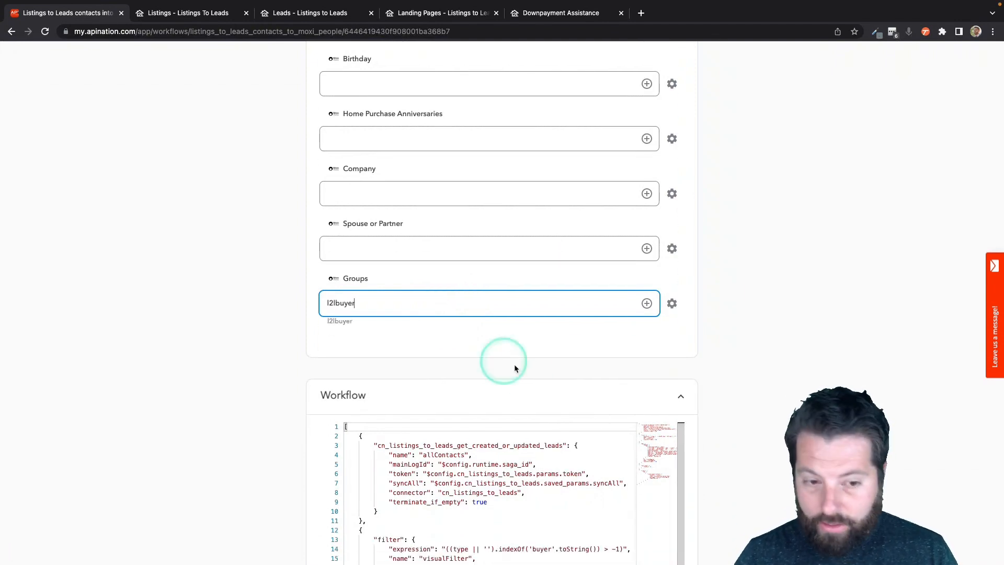
click(533, 353)
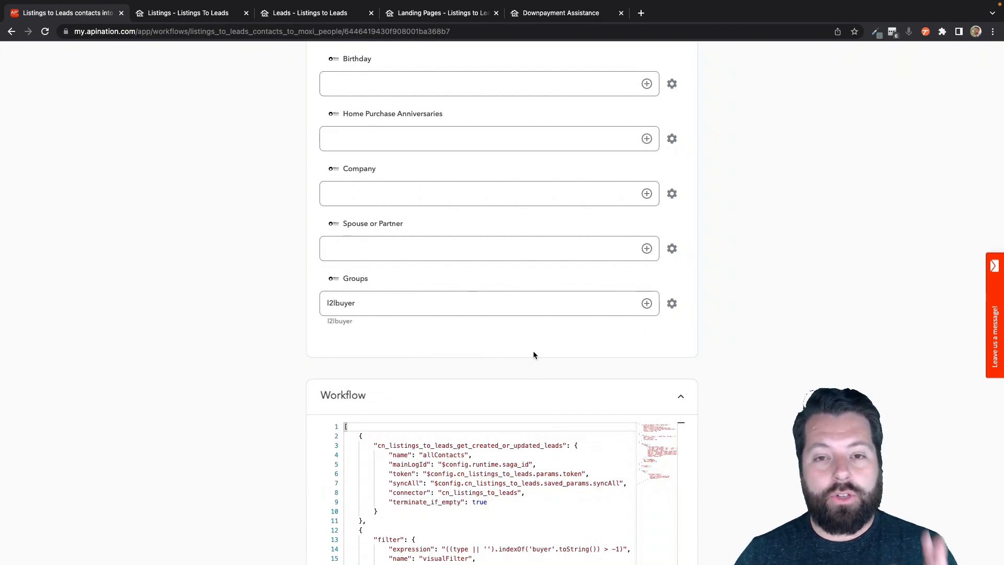
click(520, 301)
scroll(519, 301, up, 15)
scroll(520, 304, up, 20)
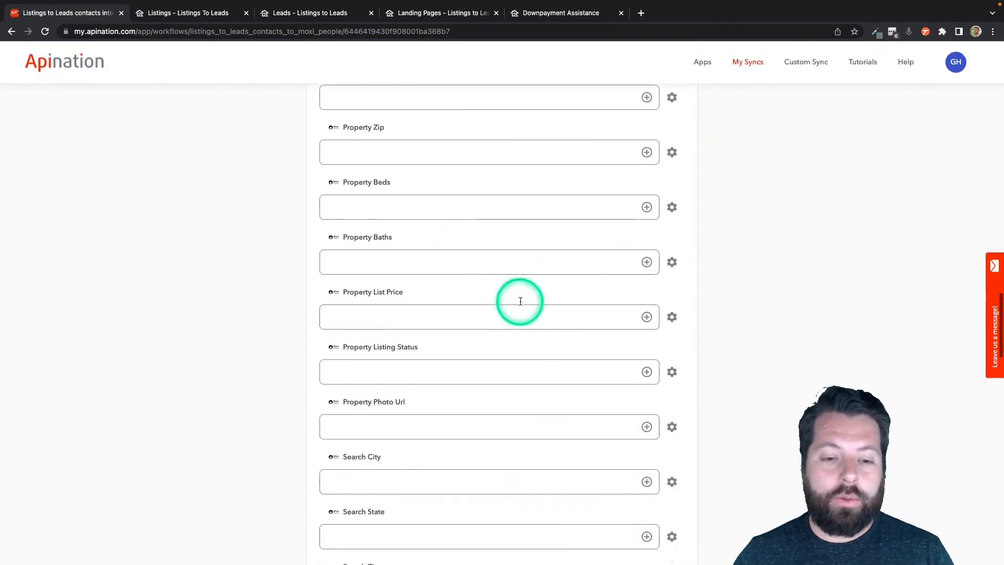
- Review the MoxiWorks field mapping, from the email and name fields through the phone, home address and property fields
scroll(520, 305, up, 10)
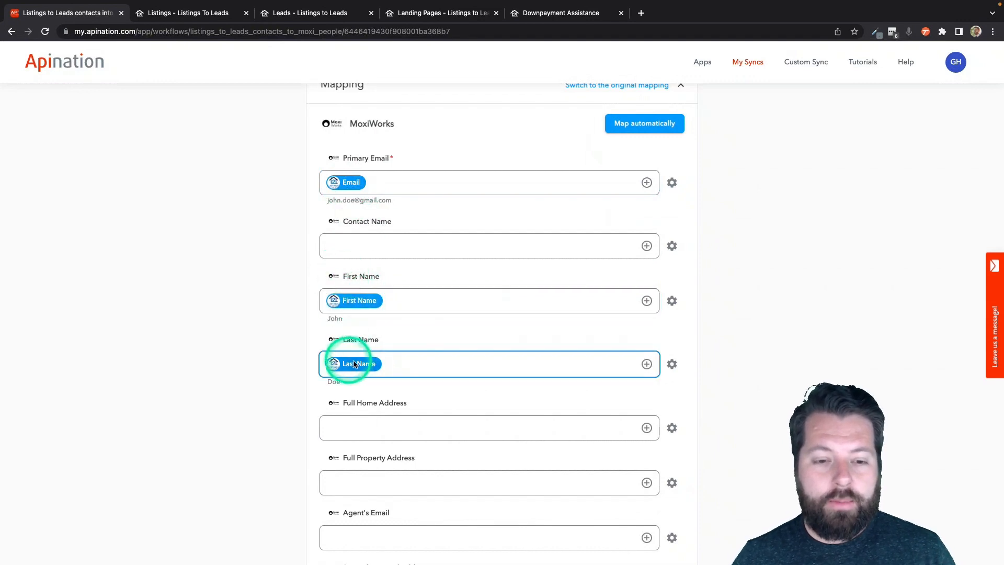
scroll(397, 410, down, 7)
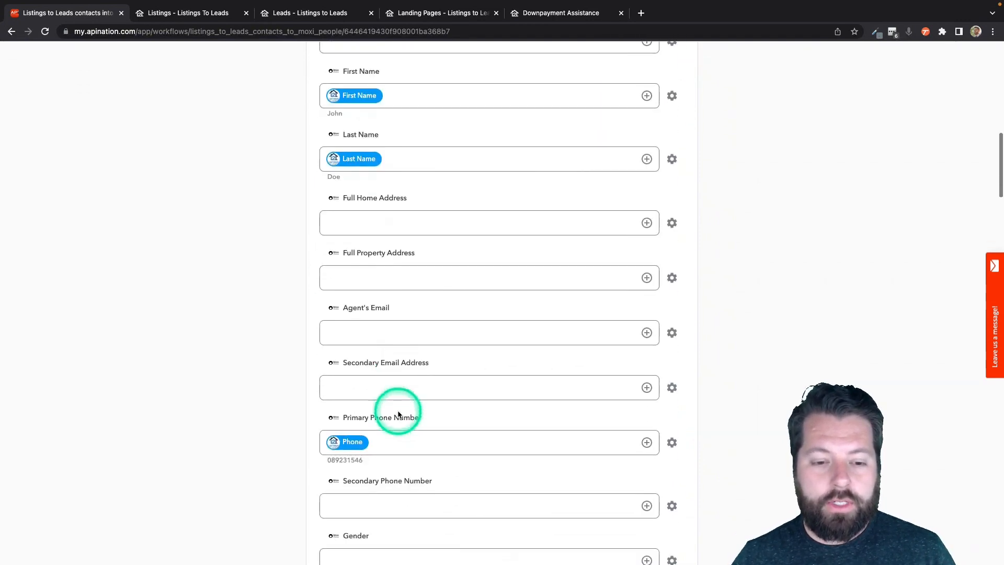
scroll(398, 410, down, 6)
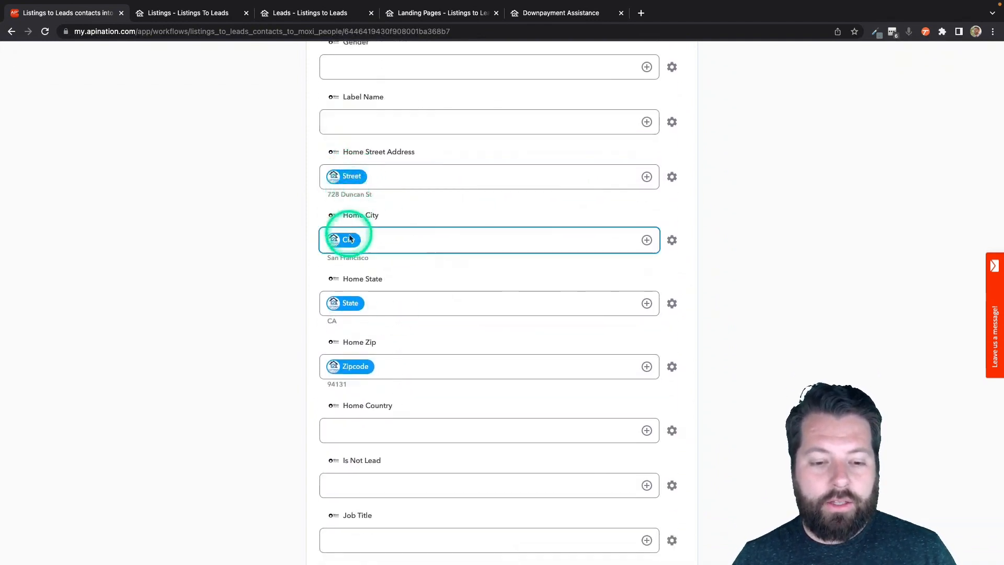
scroll(387, 386, down, 5)
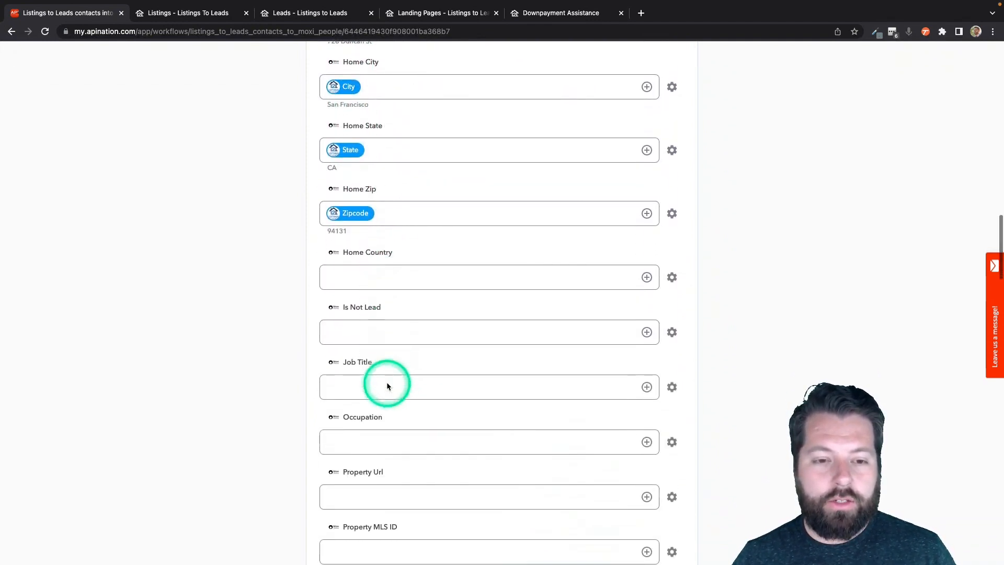
scroll(387, 385, down, 5)
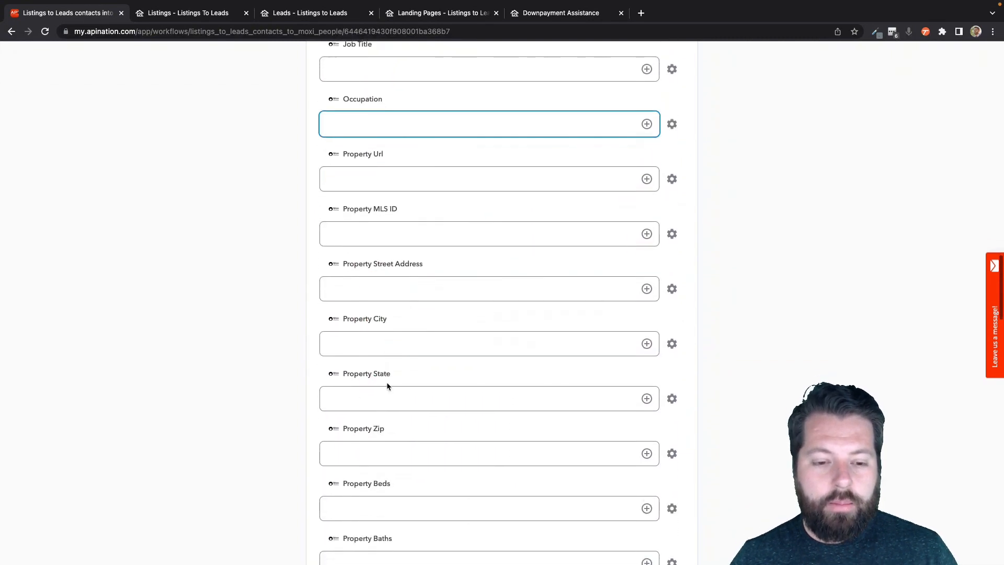
scroll(386, 384, up, 8)
scroll(387, 384, up, 10)
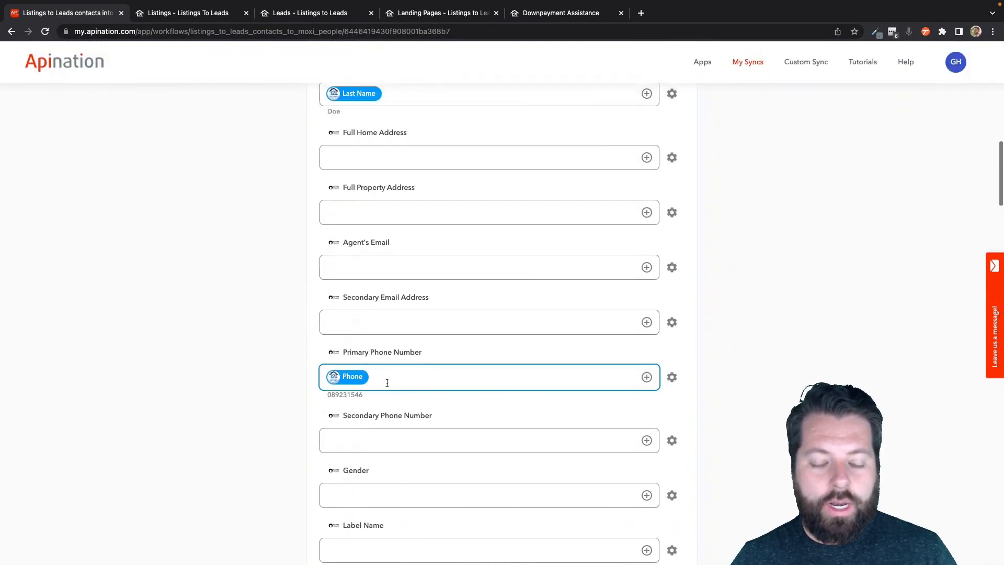
- Map the Full Home Address field to the Street and City values from Listings to Leads
click(360, 283)
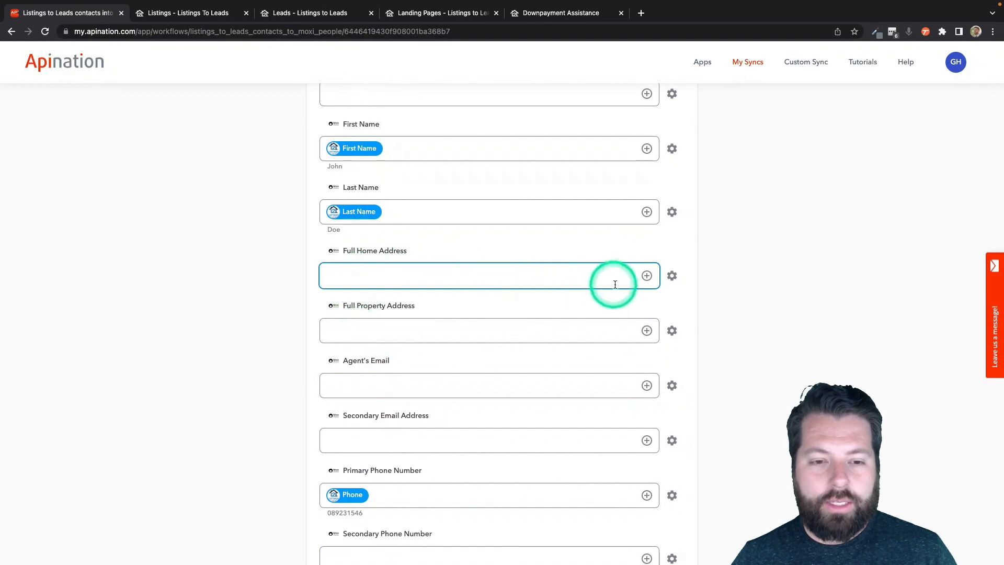
click(647, 275)
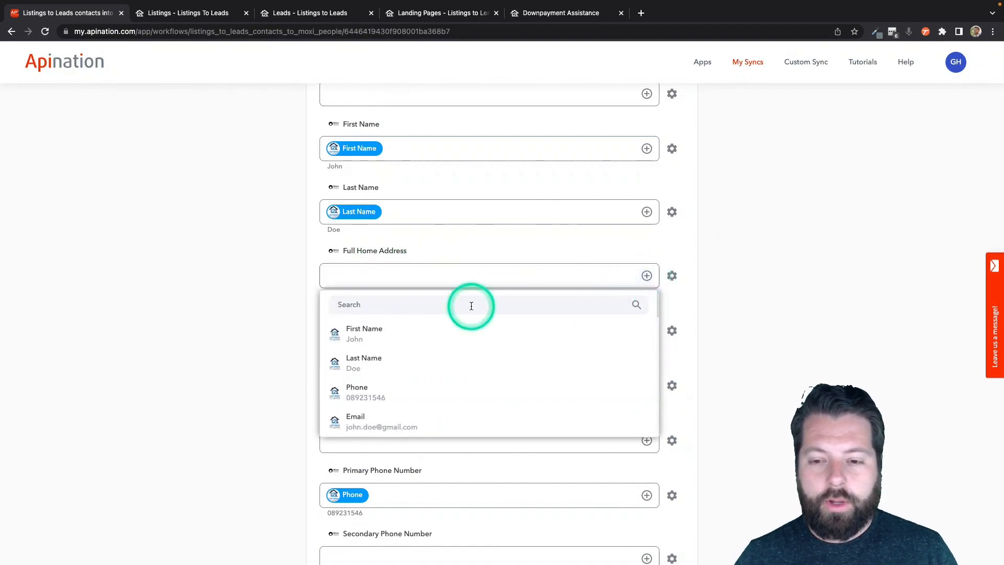
text(str)
click(413, 338)
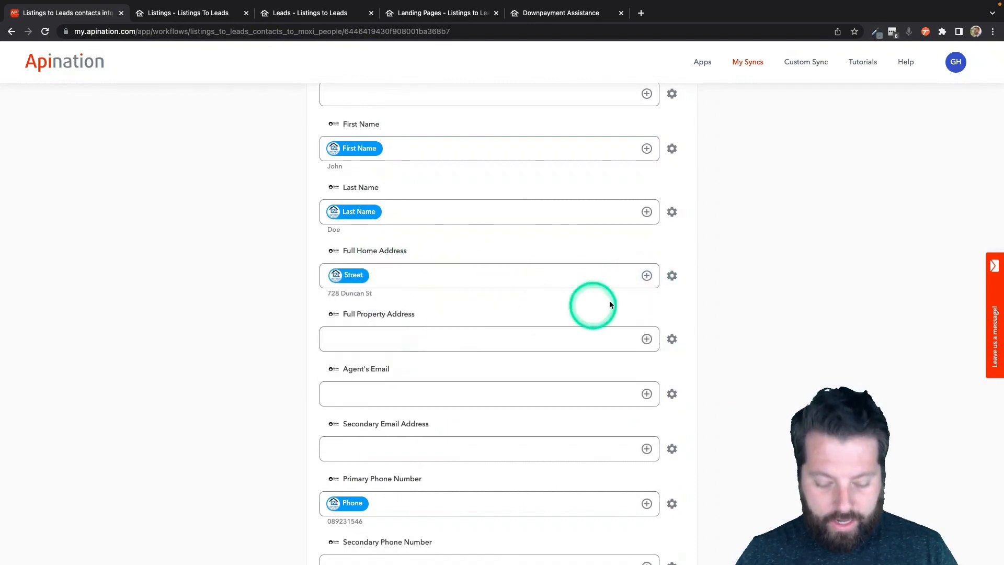
click(646, 276)
double_click(478, 305)
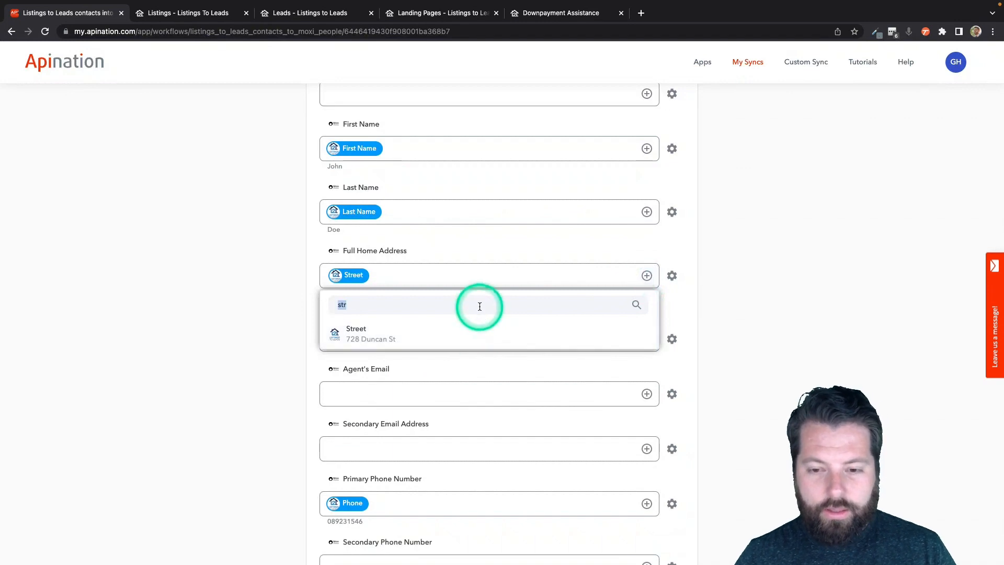
text(ci)
click(468, 332)
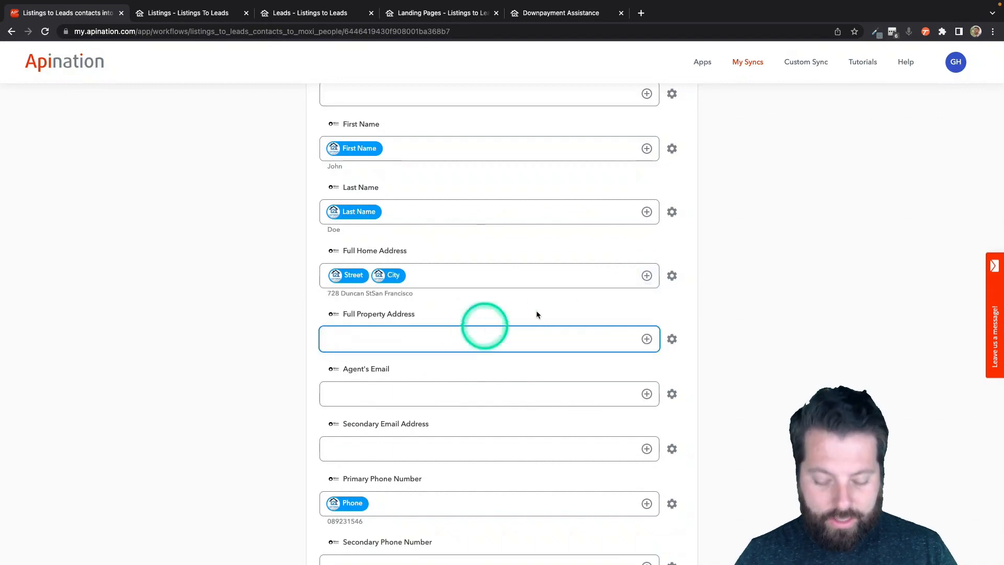
- Add the Zipcode and State values to the Full Home Address mapping
click(647, 276)
double_click(535, 307)
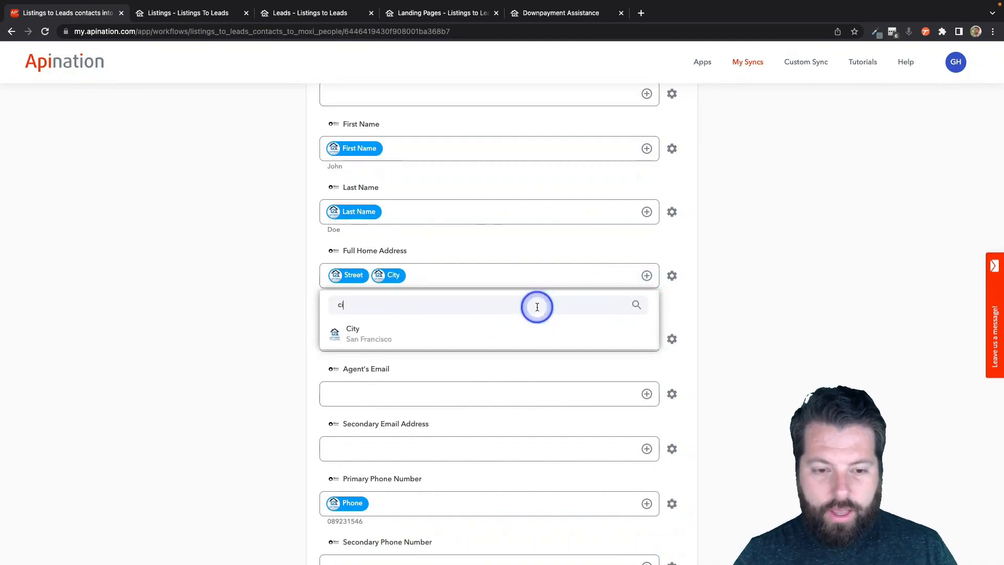
key(BackSpace)
text(z)
click(526, 328)
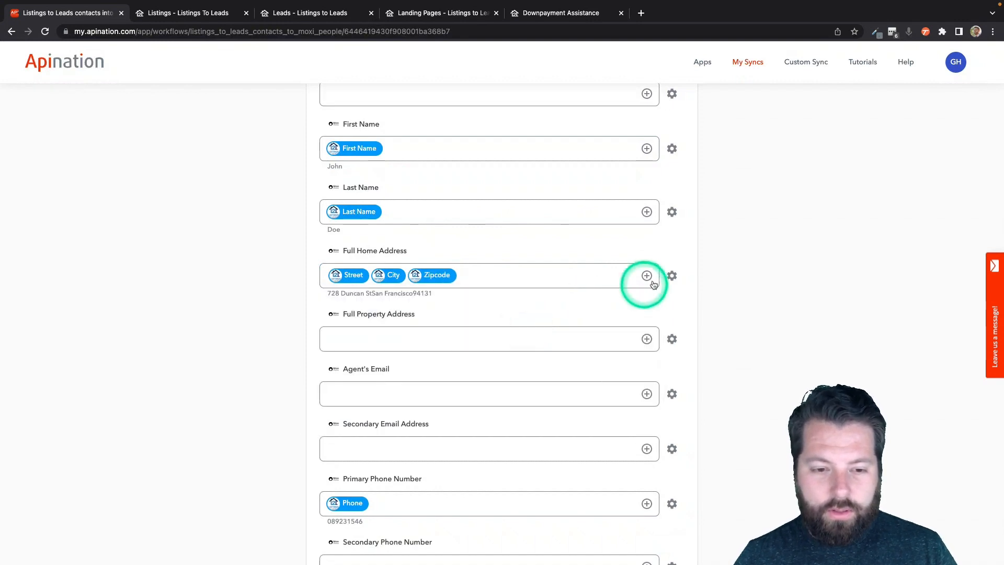
click(646, 275)
double_click(564, 309)
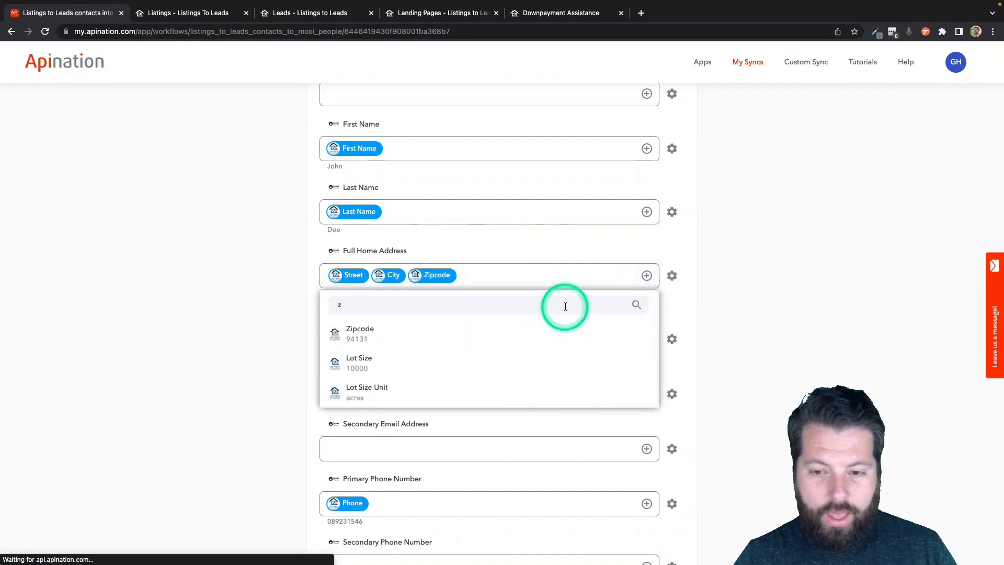
key(BackSpace)
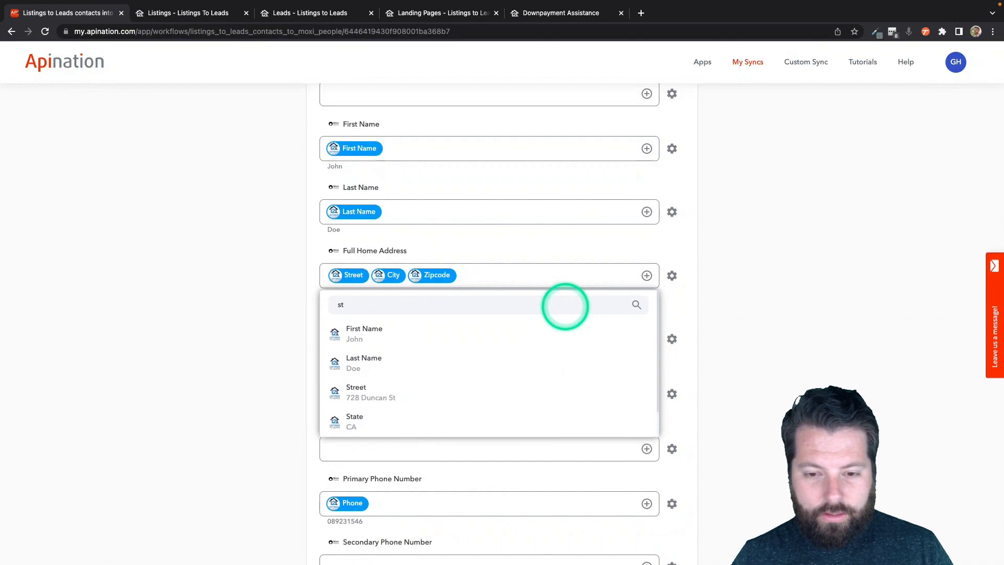
click(464, 416)
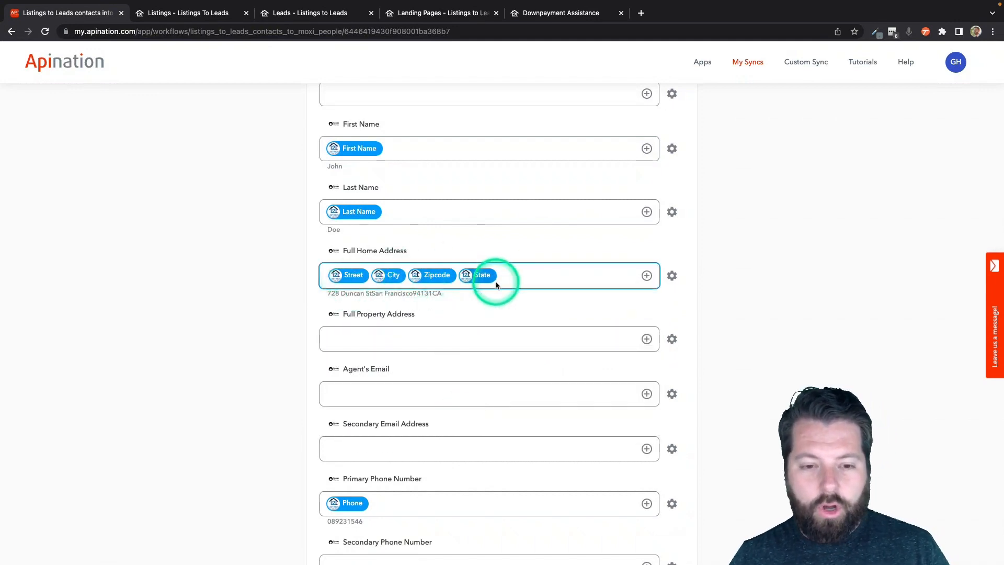
- Activate the Listings to Leads contacts into Moxi sync
scroll(495, 285, up, 5)
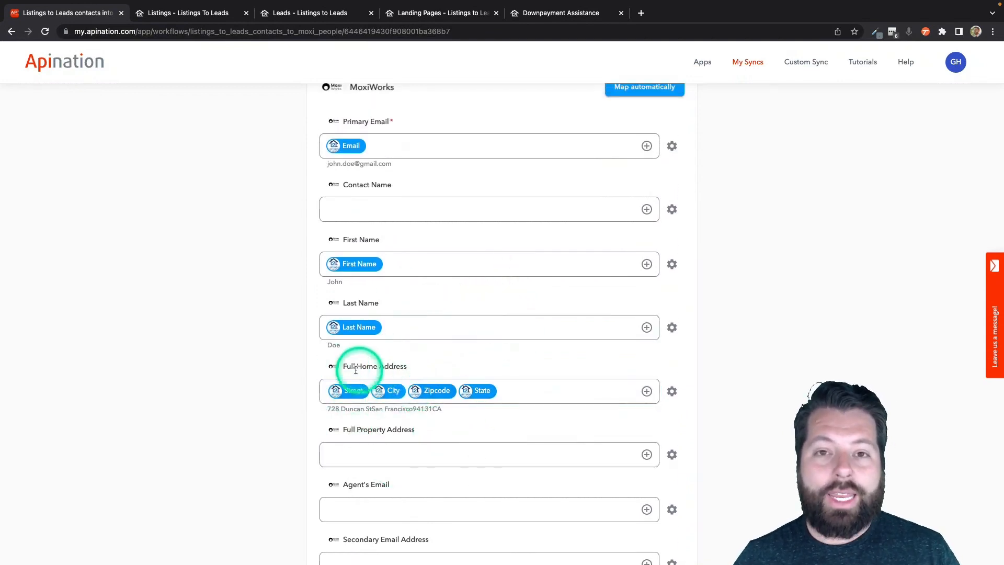
scroll(444, 371, up, 3)
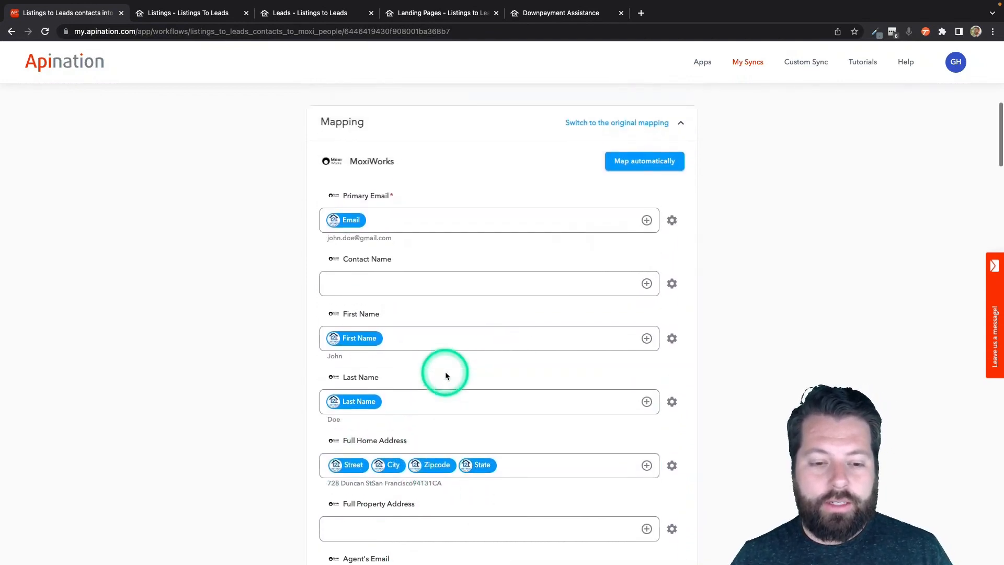
scroll(444, 371, up, 10)
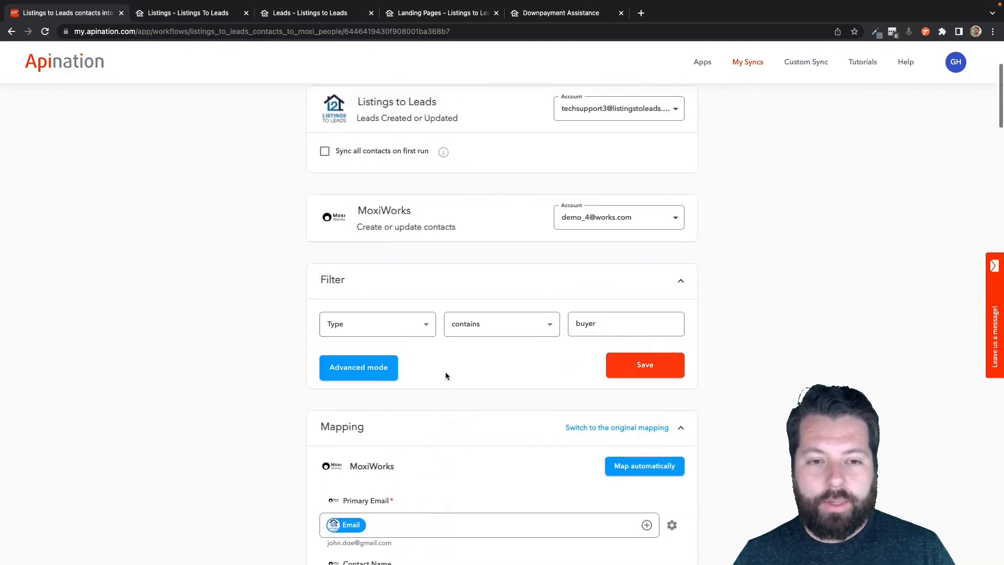
scroll(446, 376, up, 2)
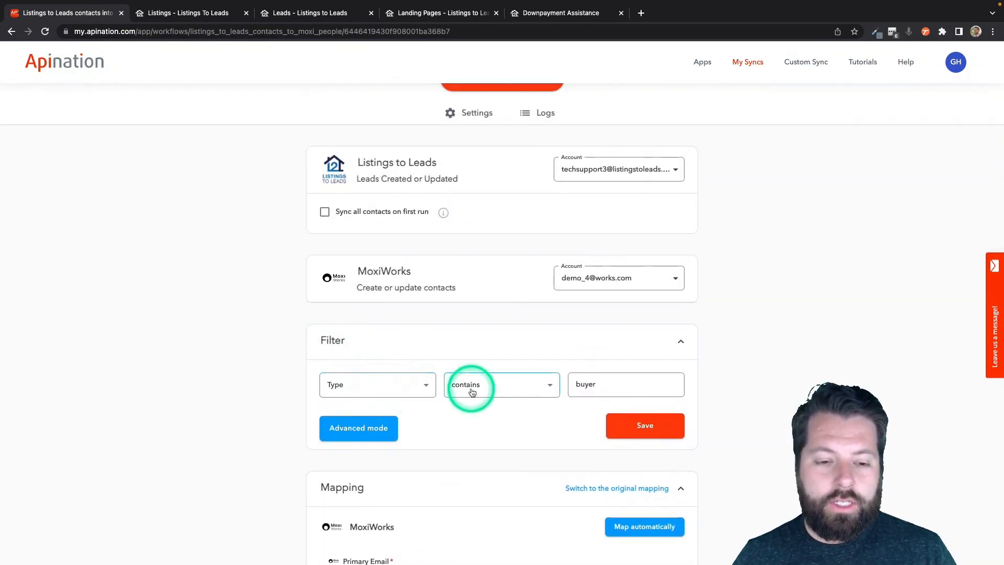
scroll(546, 359, down, 3)
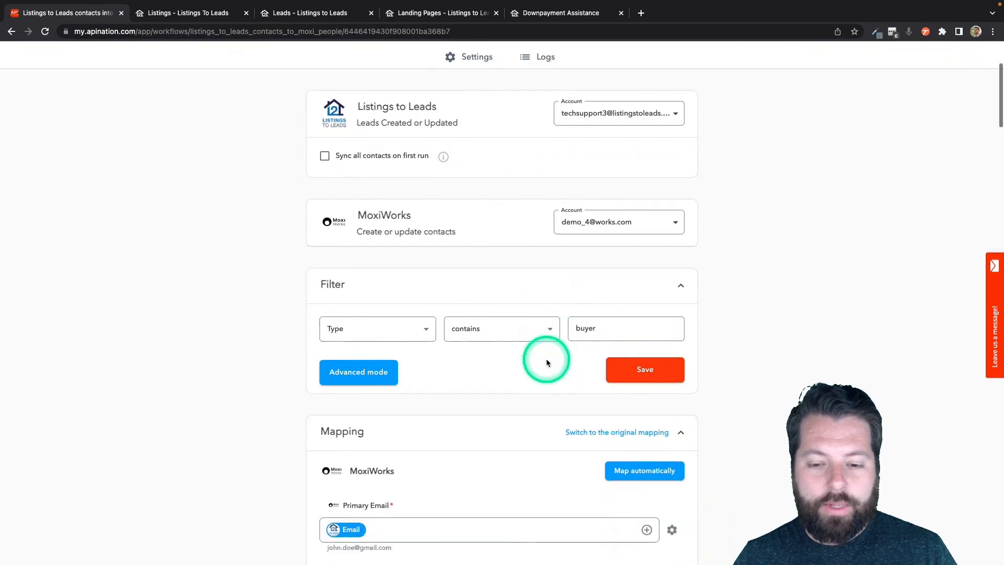
scroll(546, 359, up, 2)
click(514, 198)
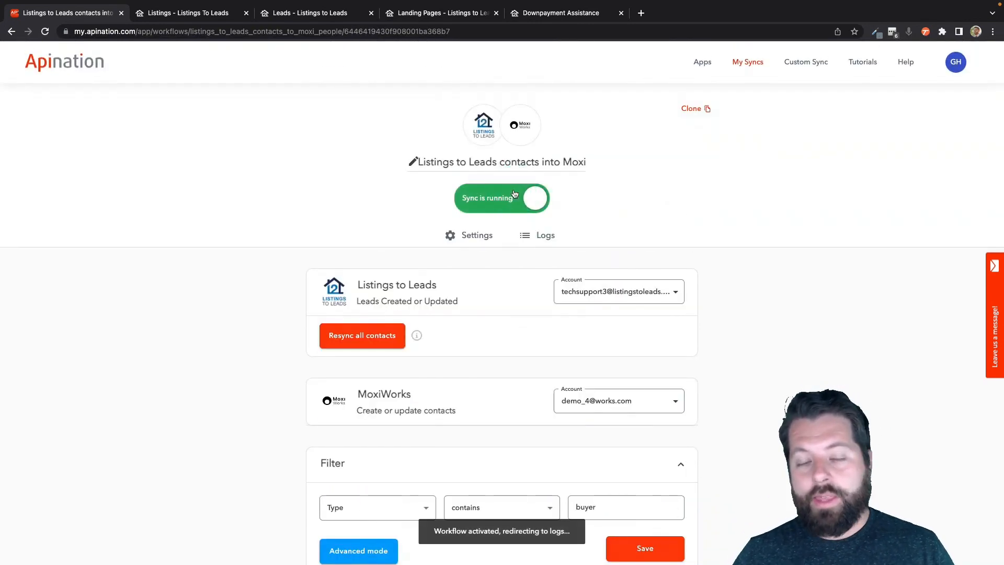
- Rename the running sync "Buyer - Listings to Leads contacts into Moxi" and clone it
click(415, 162)
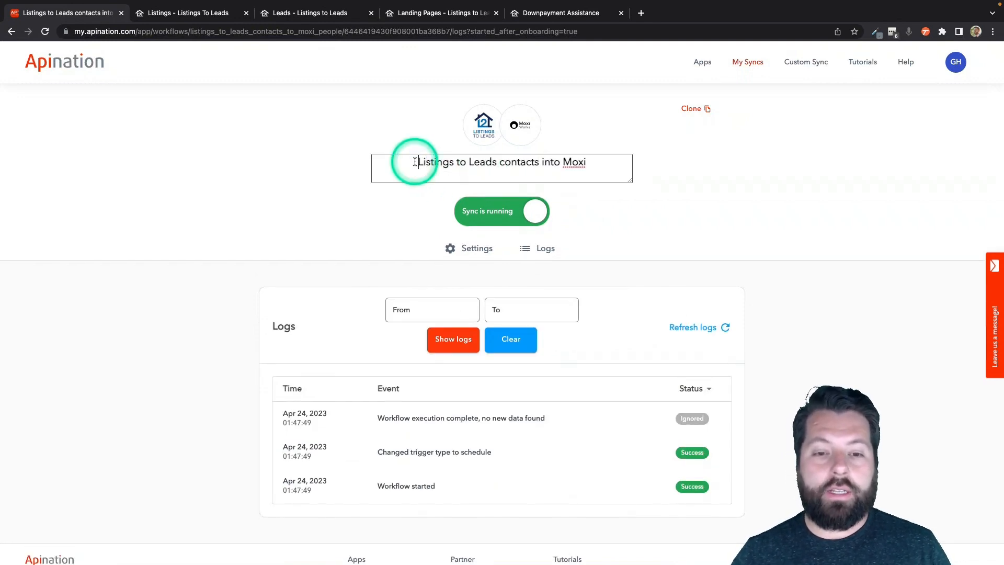
click(394, 231)
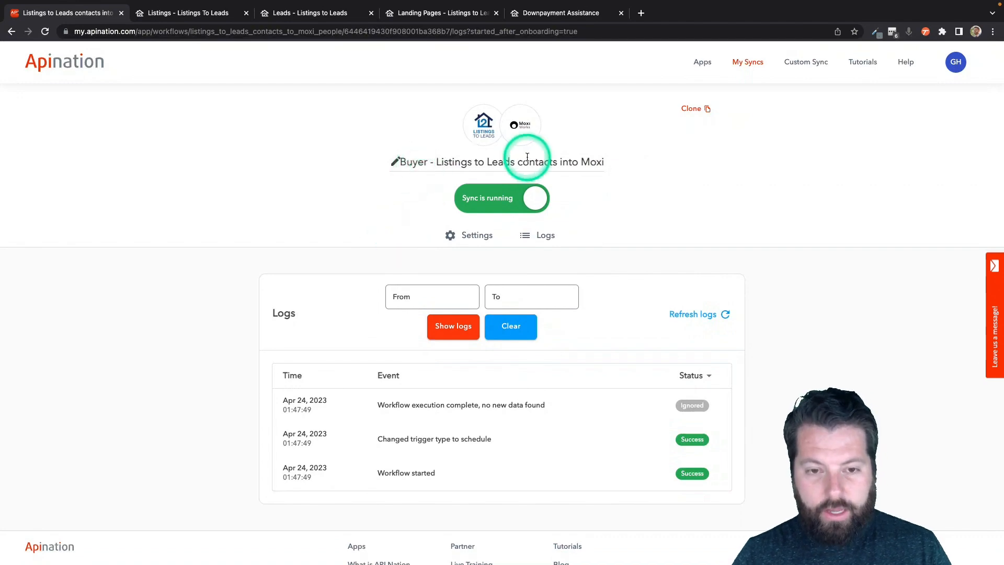
click(693, 109)
click(613, 343)
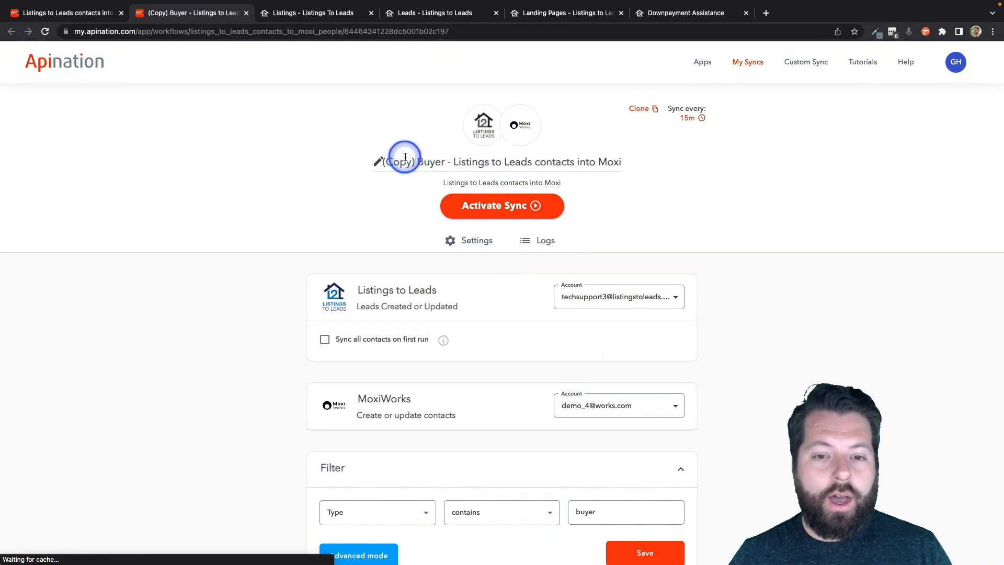
- Rename the cloned sync "Seller - Listings to Leads contacts into Moxi"
click(385, 162)
drag(438, 161, 381, 161)
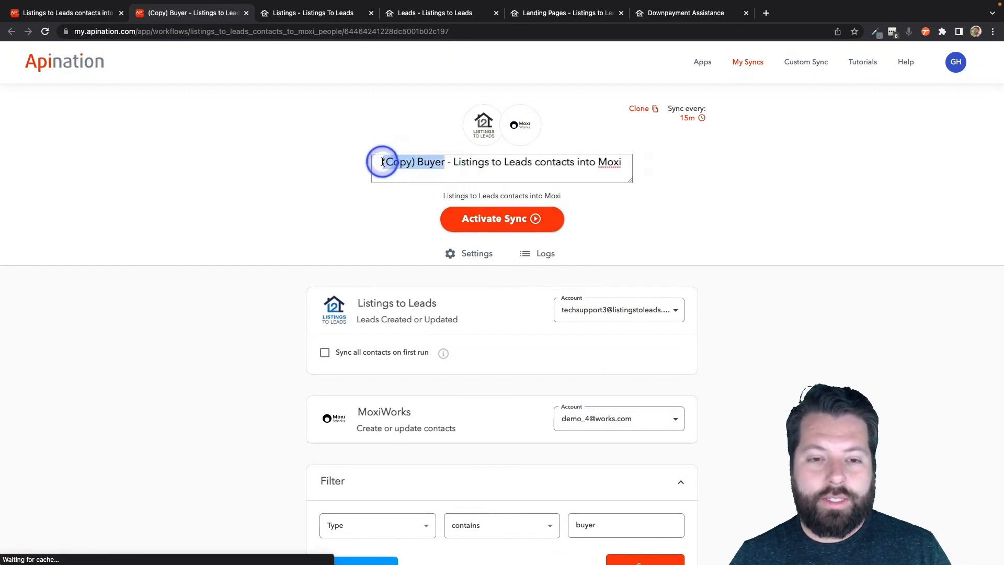
text(Seller)
click(372, 193)
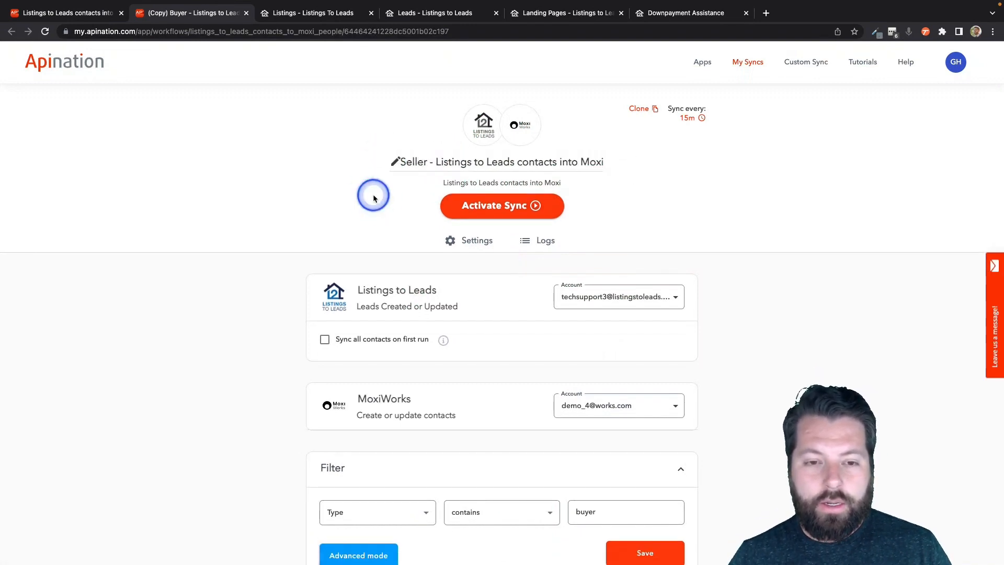
- Change the cloned sync's filter so that Type contains "seller" and save the filter
scroll(440, 264, down, 5)
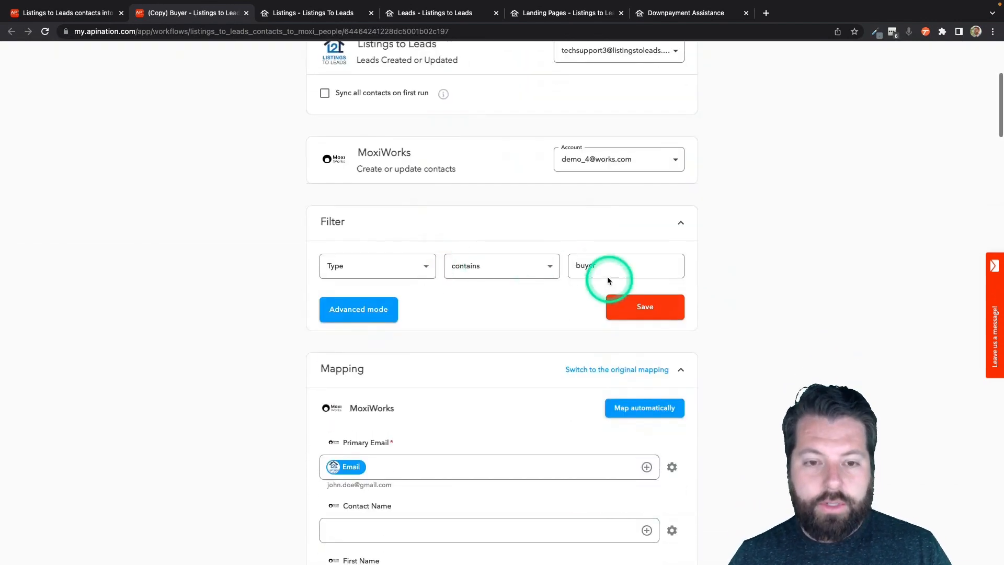
double_click(586, 266)
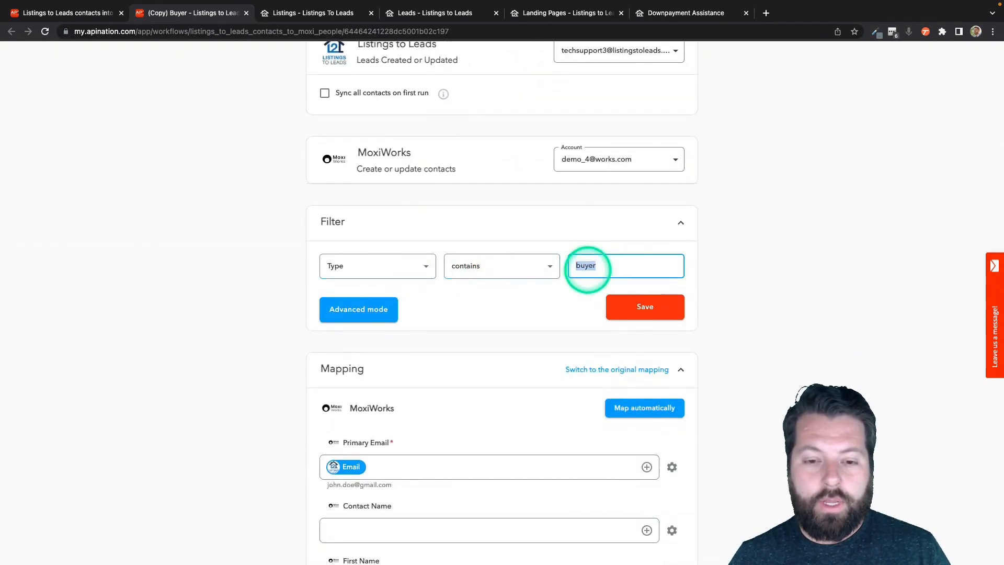
text(seller)
click(638, 306)
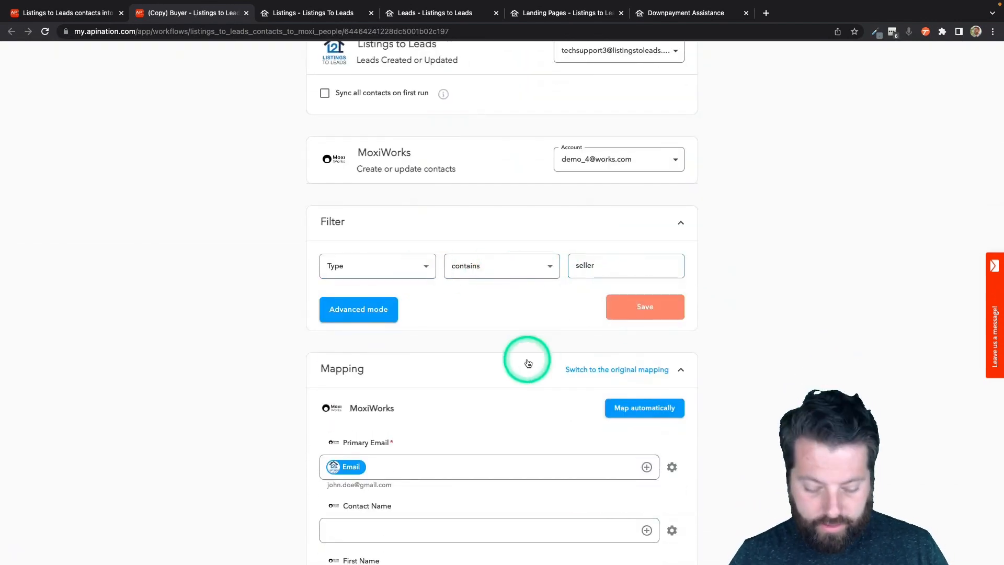
- Set the Groups field in the cloned sync's mapping to "l2lseller" and activate the sync
scroll(528, 362, down, 1)
scroll(528, 362, down, 20)
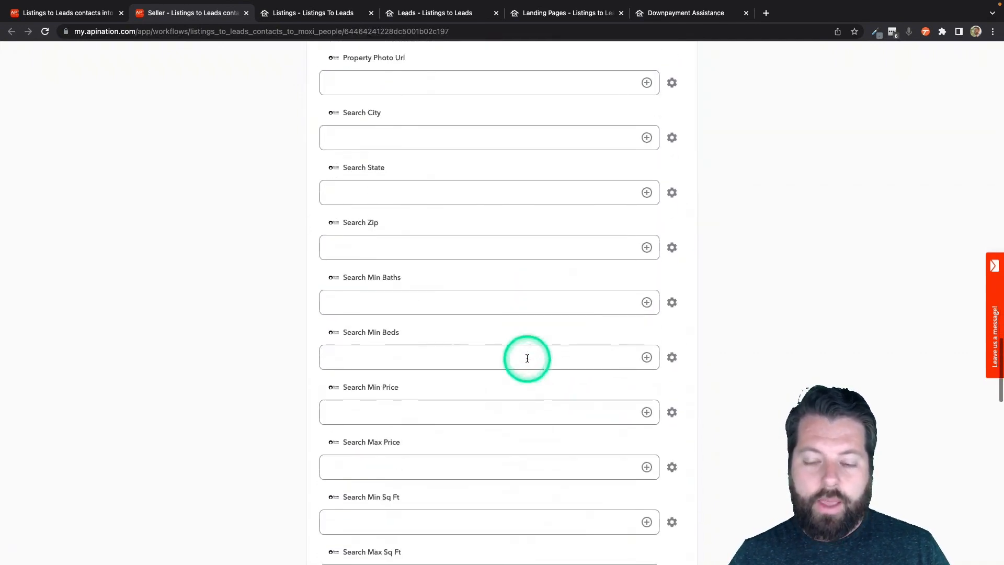
scroll(527, 358, down, 3)
double_click(362, 329)
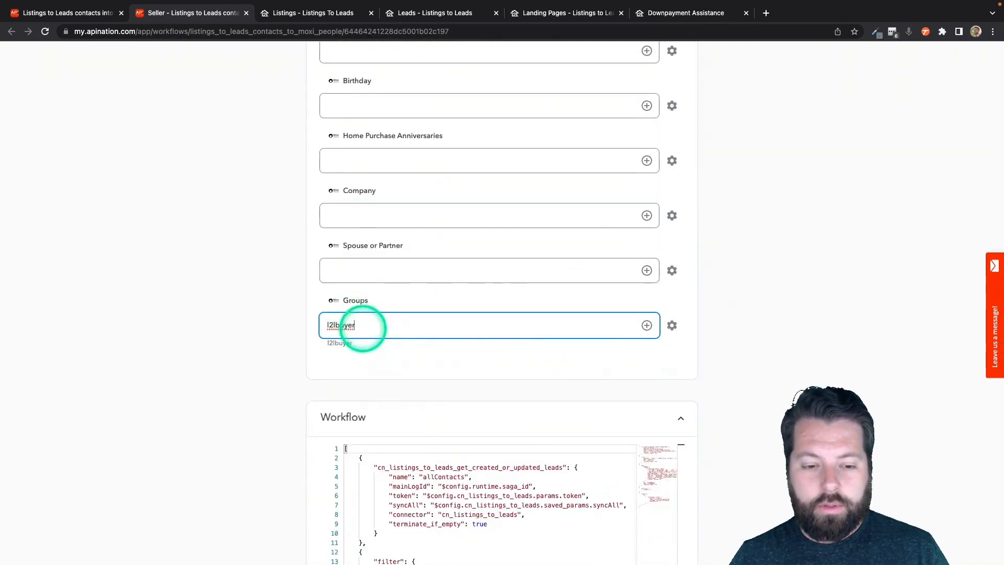
key(Right)
key(BackSpace)
key(BackSpace)
key(BackSpace)
key(BackSpace)
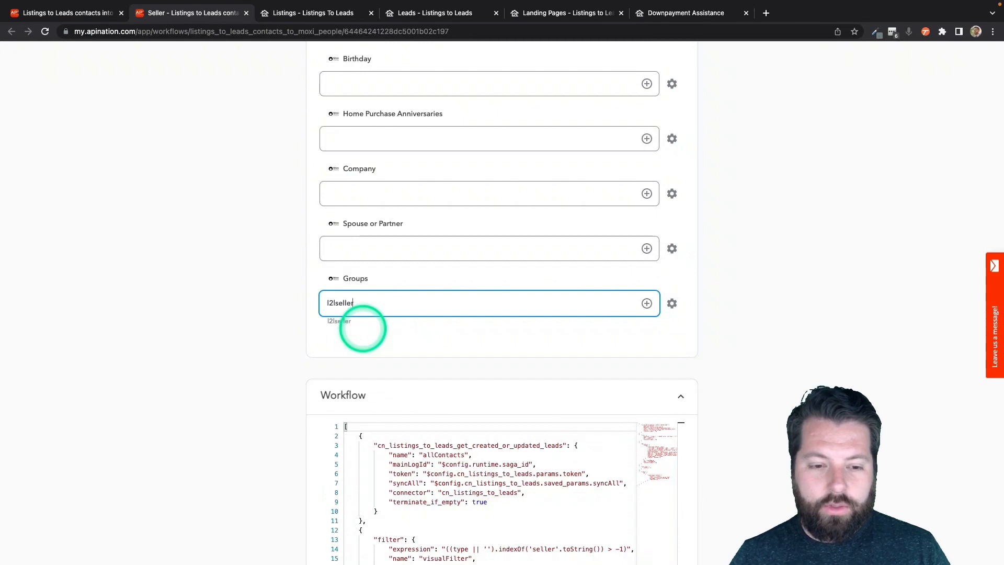
text(seller)
click(258, 327)
scroll(259, 340, up, 20)
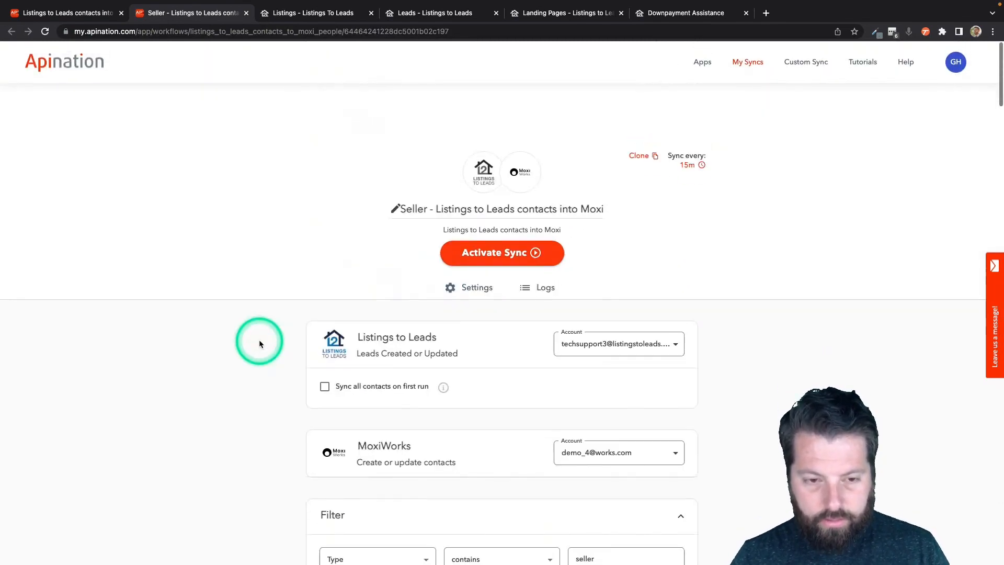
click(513, 208)
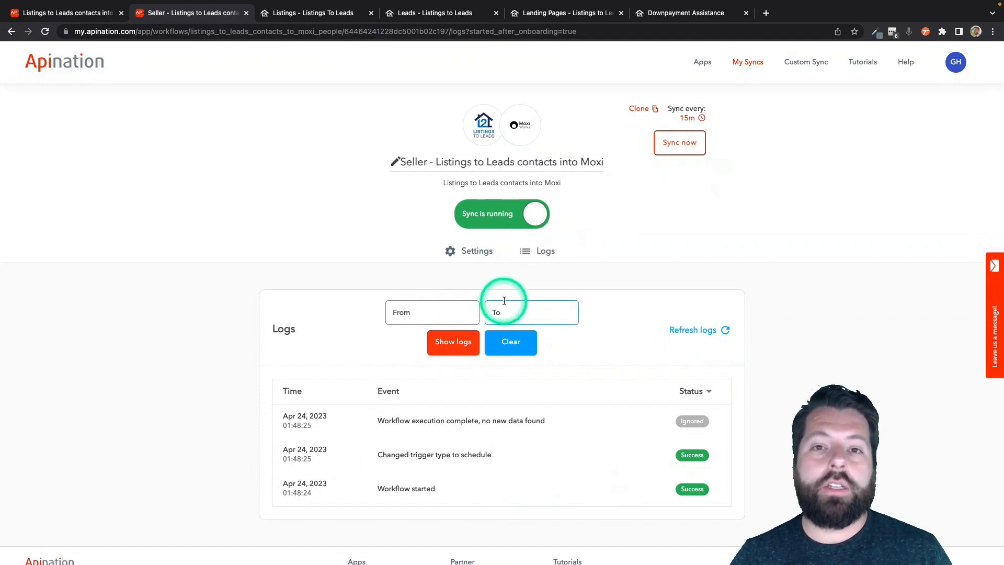
- Set the Seller sync's filter to No Filter in its settings and save the change
click(476, 251)
scroll(433, 394, down, 3)
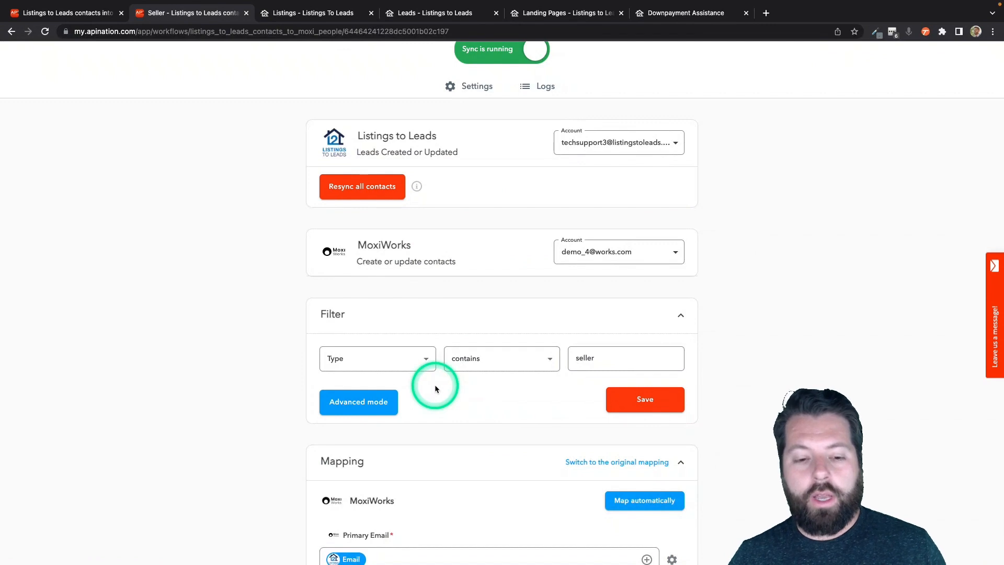
click(426, 358)
click(354, 100)
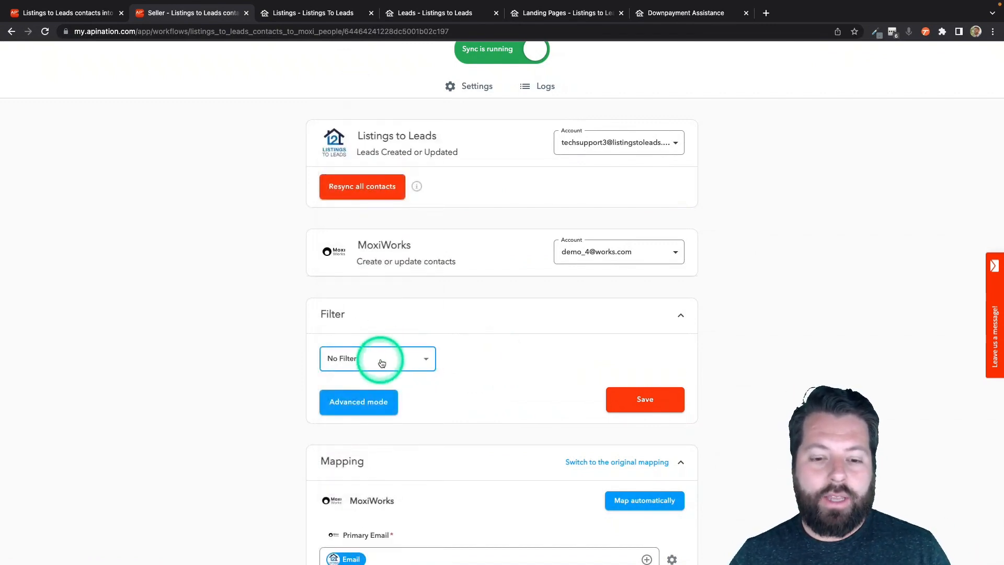
click(668, 401)
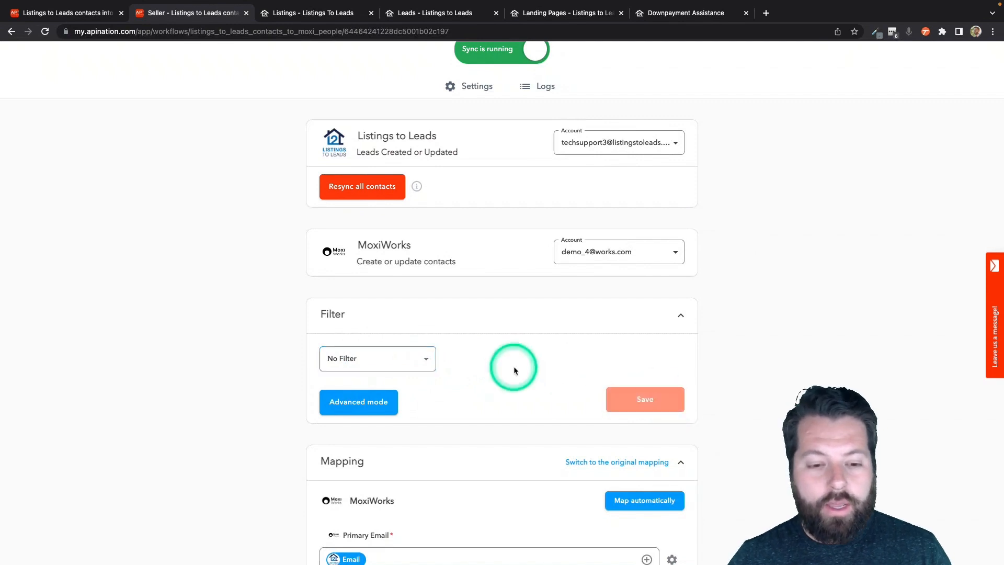
scroll(537, 373, down, 2)
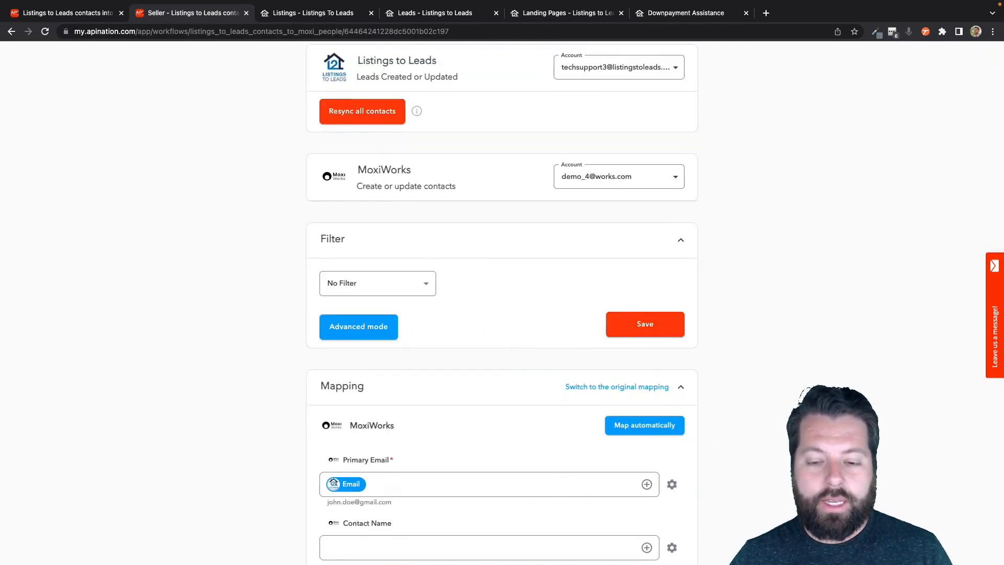